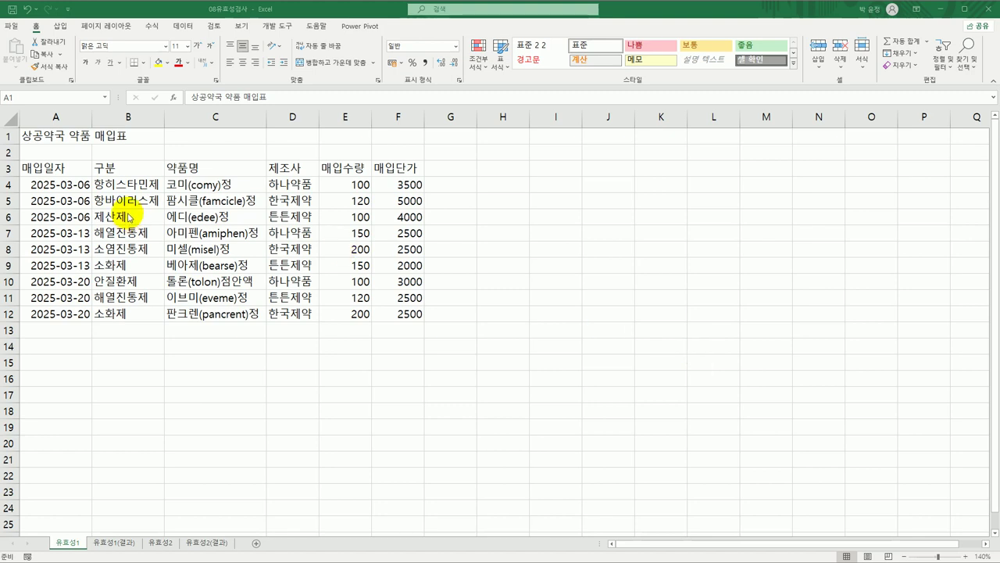
Start a data validation rule on the purchase dates A4:A12 that allows only date (날짜) values
drag(72, 184, 67, 312)
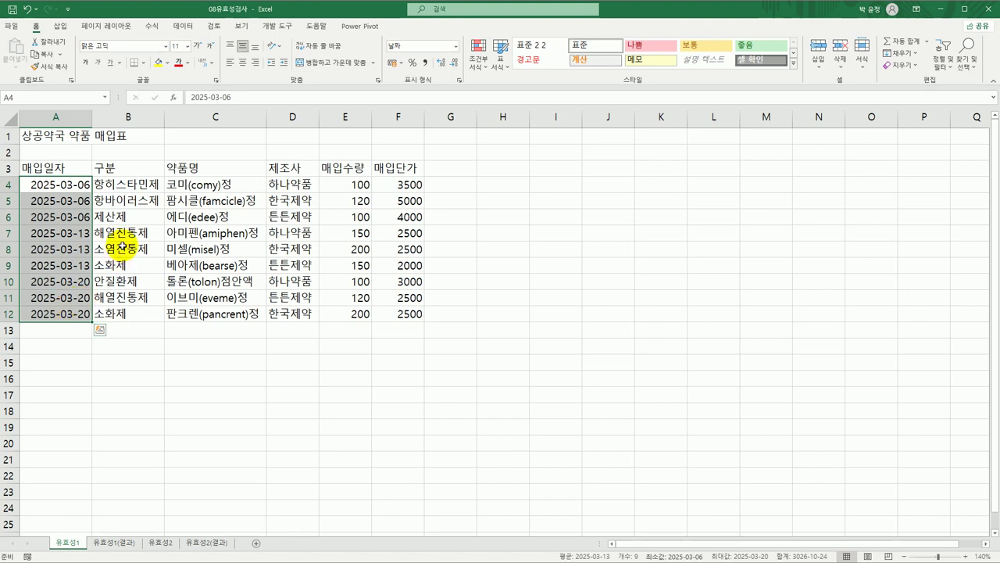
click(187, 27)
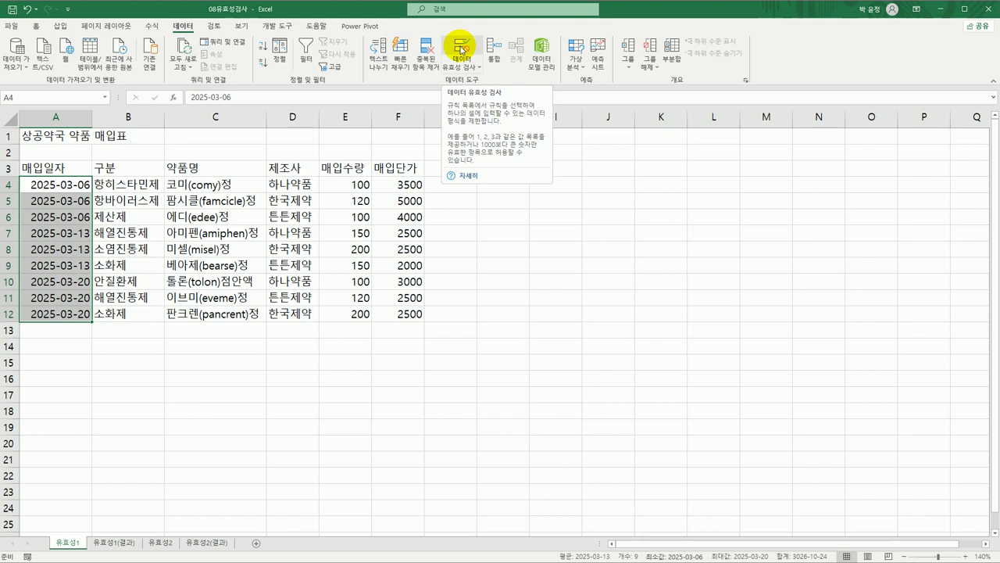
click(461, 67)
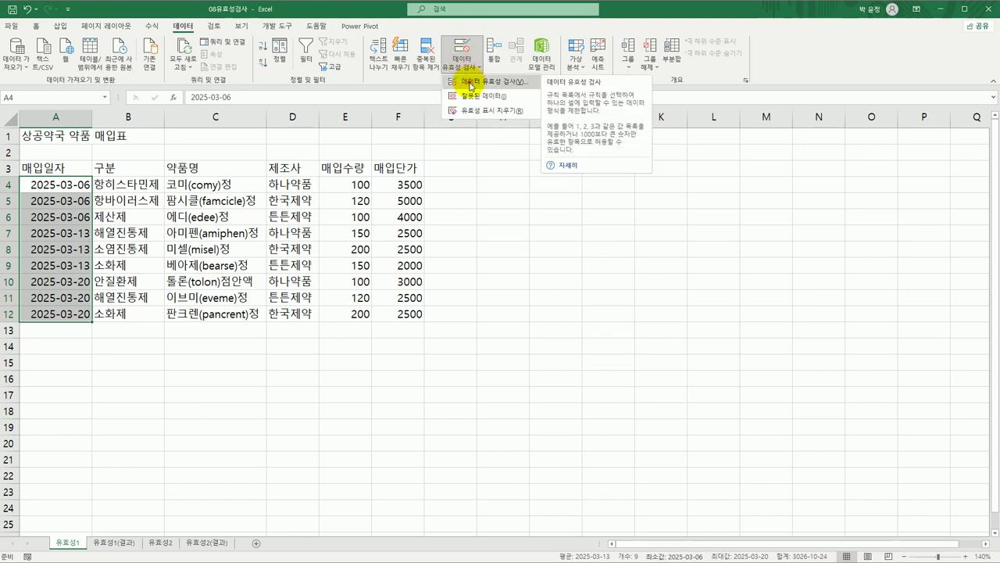
click(471, 84)
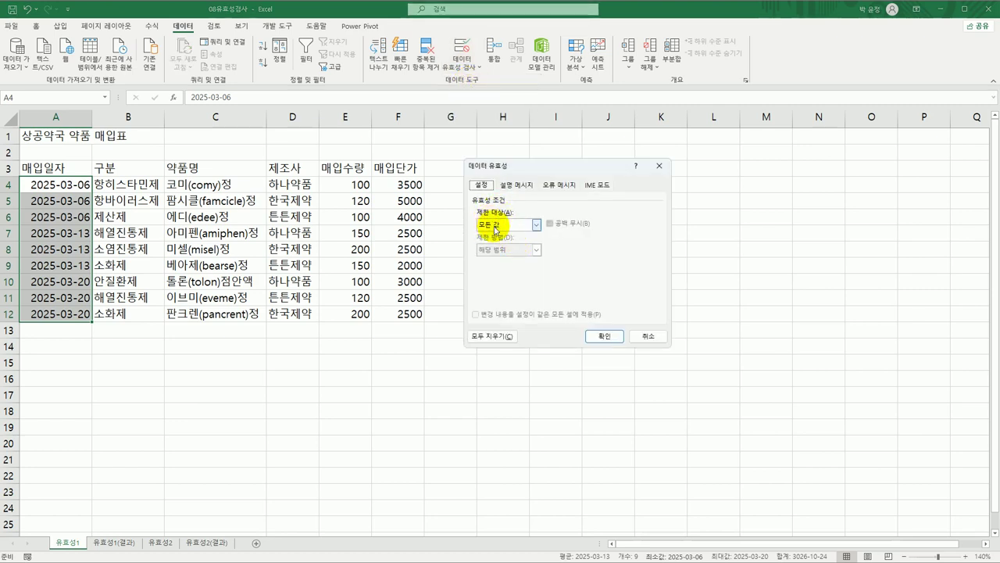
click(494, 229)
click(523, 228)
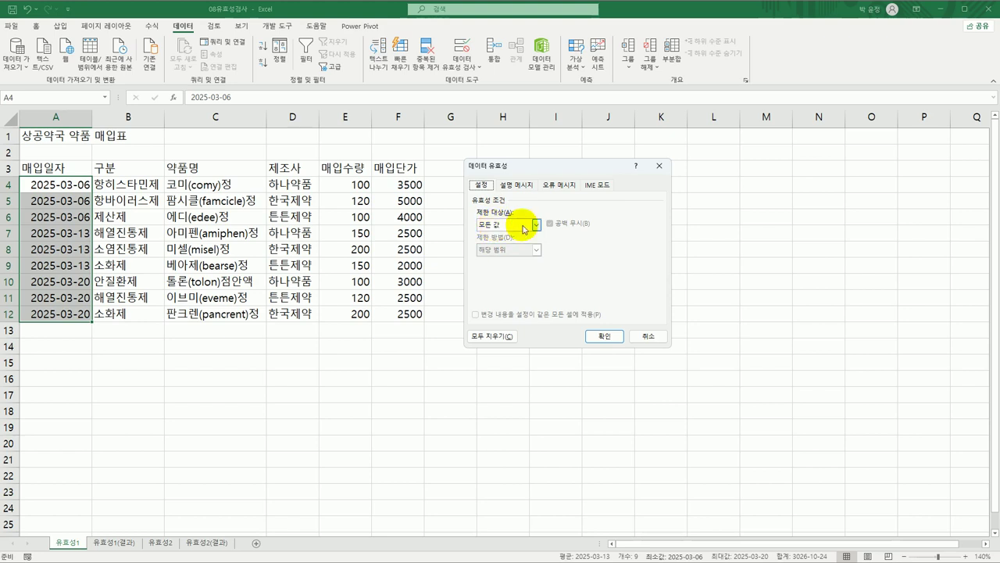
click(524, 227)
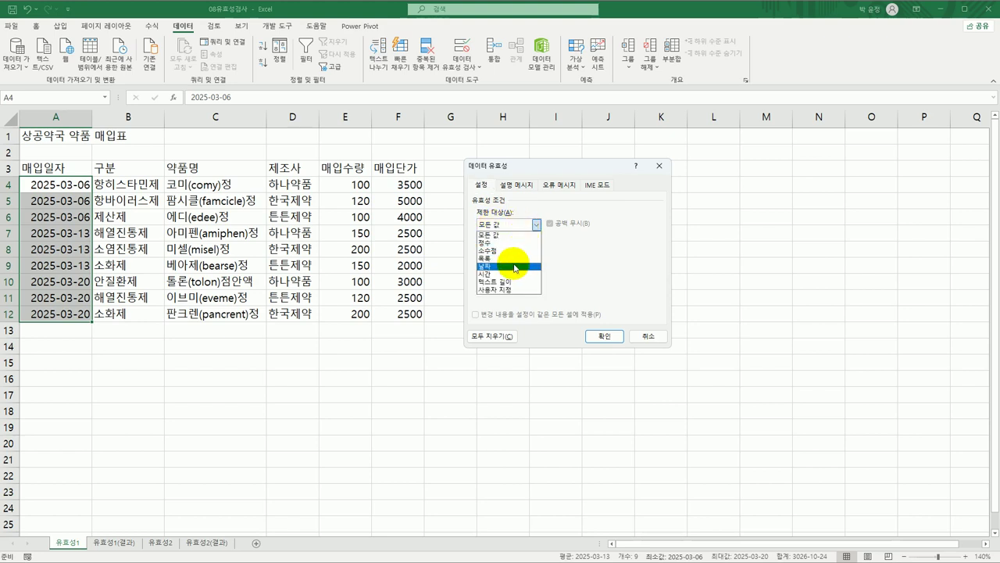
click(514, 266)
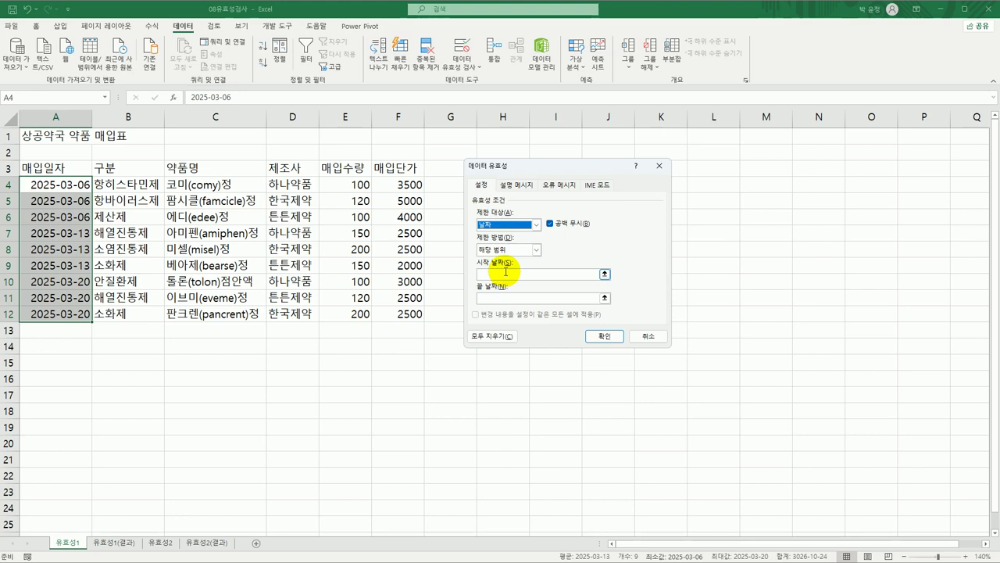
Limit the allowed dates to the range from 2025-03-01 to 2025-03-31
click(505, 273)
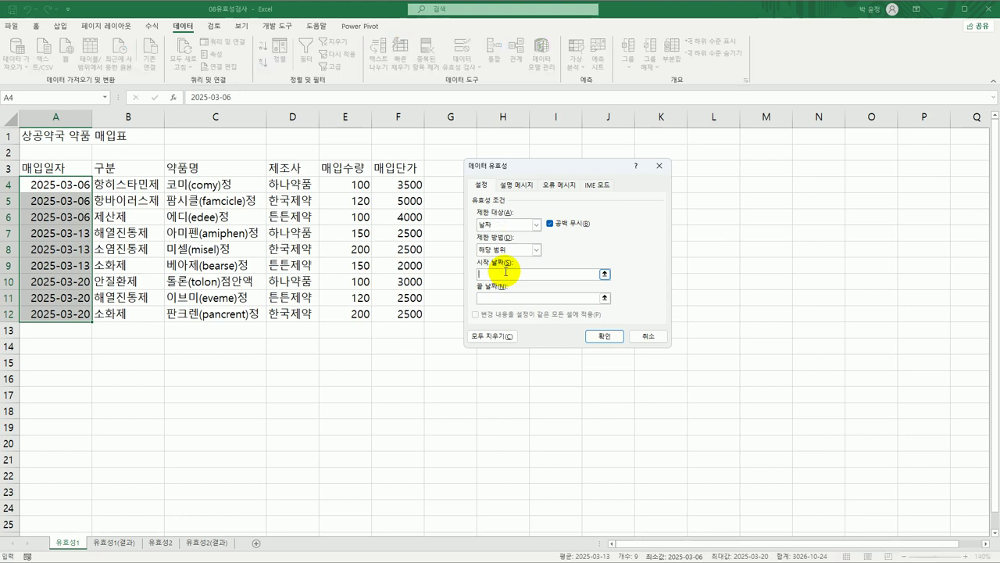
text(2025-03-01)
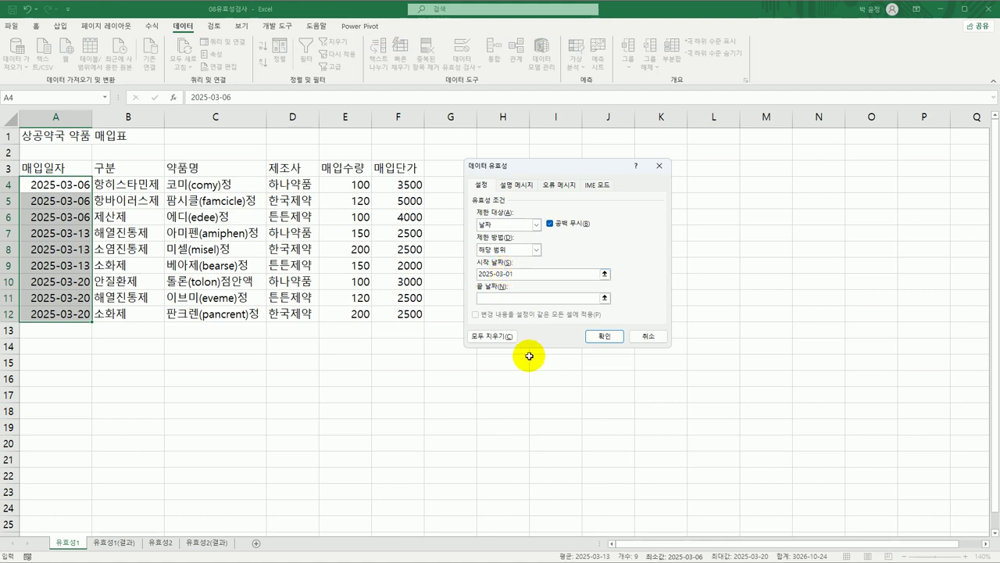
click(546, 300)
text(2025)
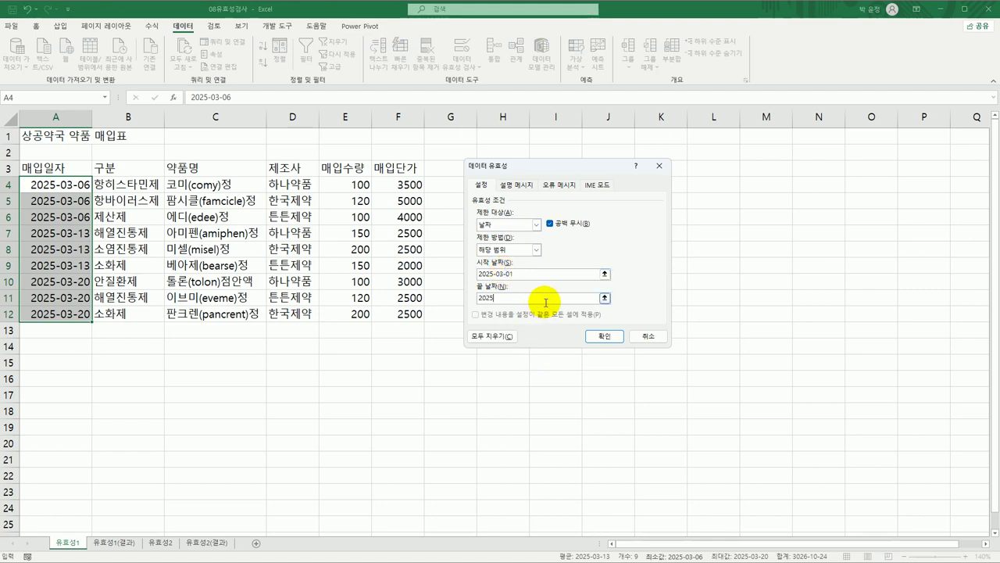
text(-03-31)
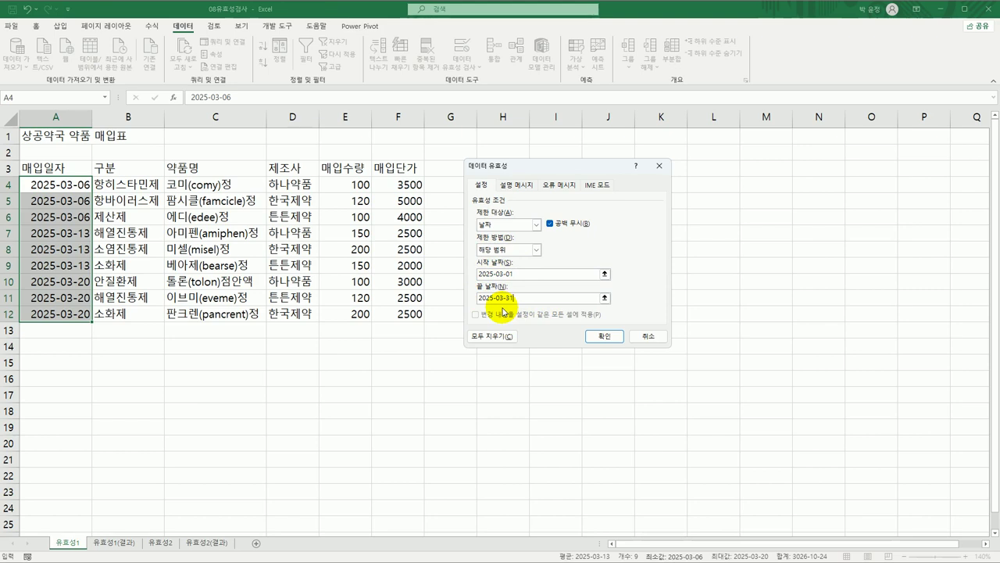
Give the rule an input message titled "3월 매입일" with the text "3월1일~3월31일"
click(525, 188)
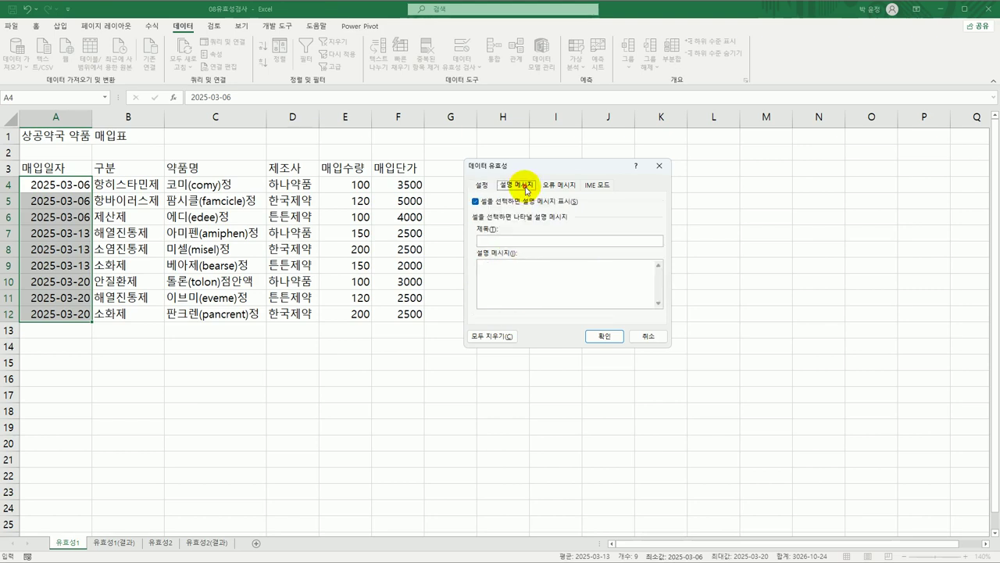
click(515, 240)
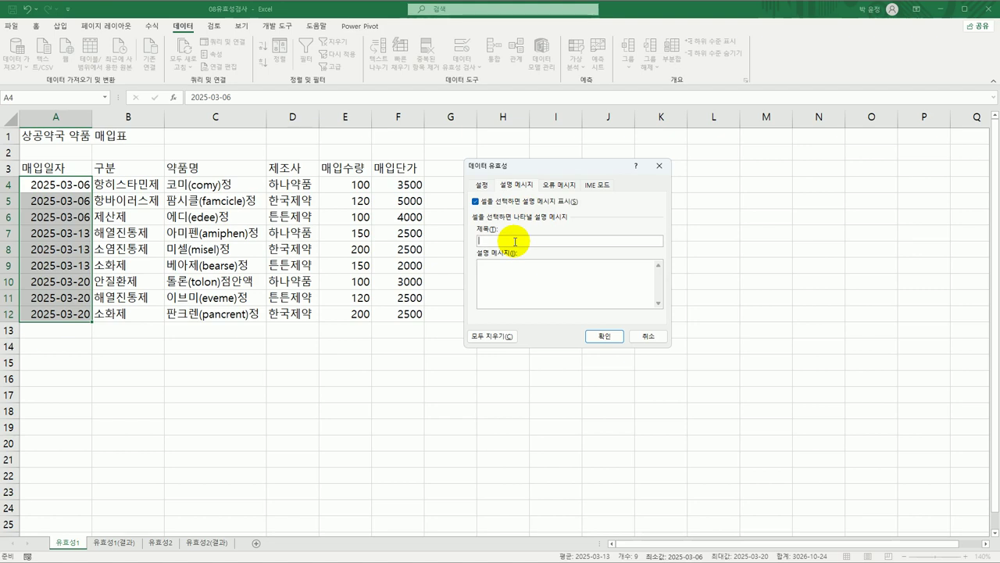
text(ㅋ)
text(월 매입표)
key(Tab)
text(3월1일~3월2)
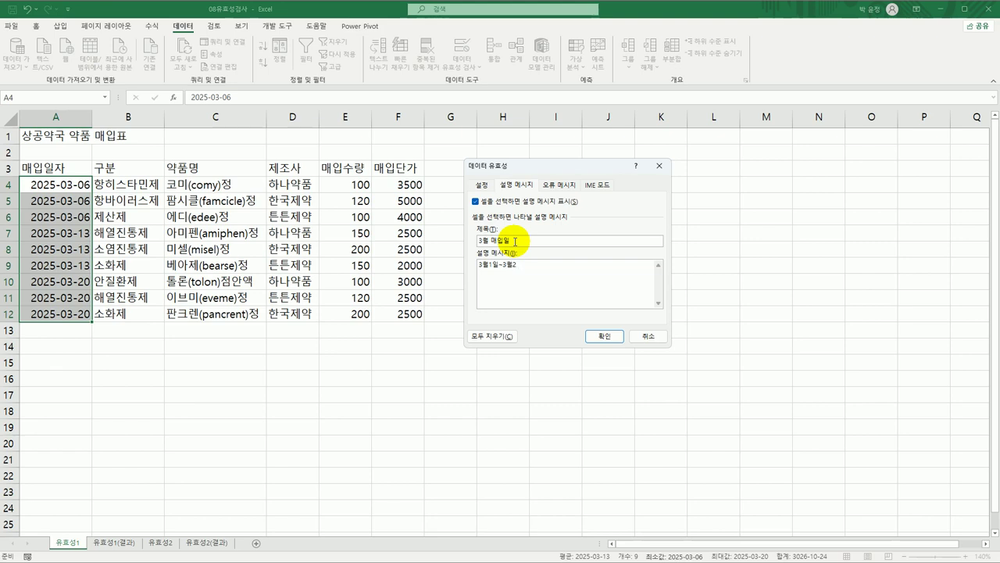
key(BackSpace)
text(31일)
key(Tab)
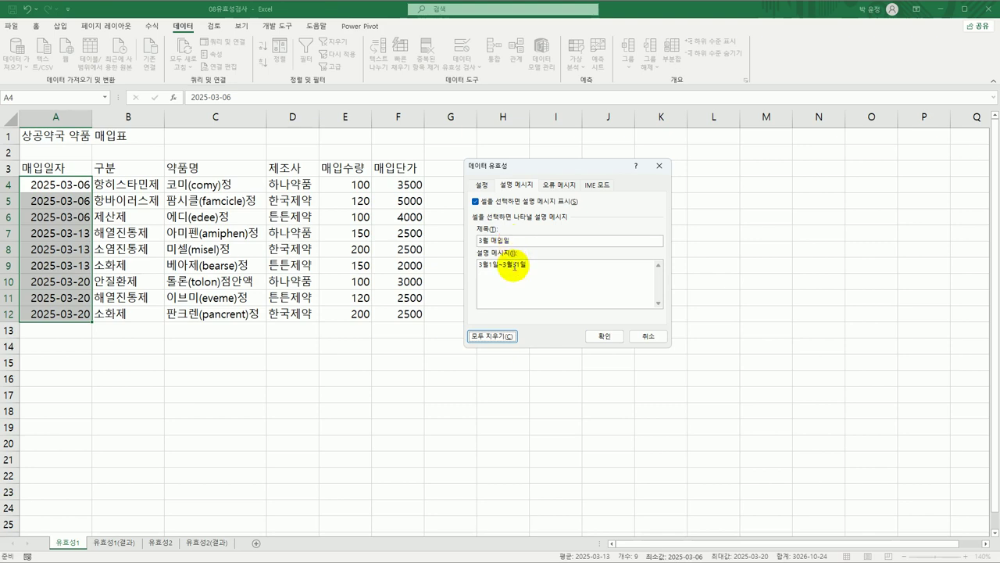
Add an error alert titled "입력오류" with the message "3월 매입일자만 입력하세요." and apply the validation rule
click(573, 184)
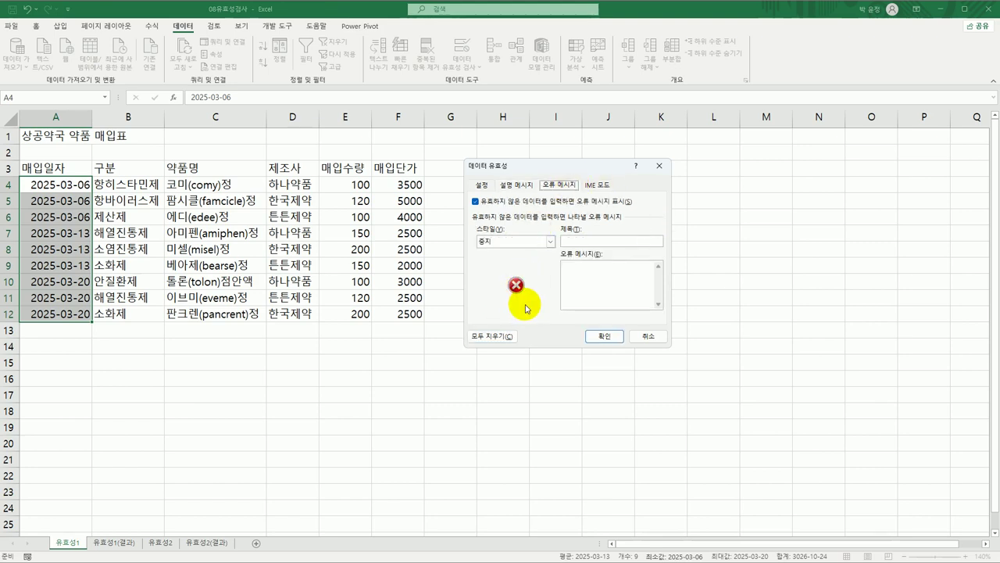
click(569, 244)
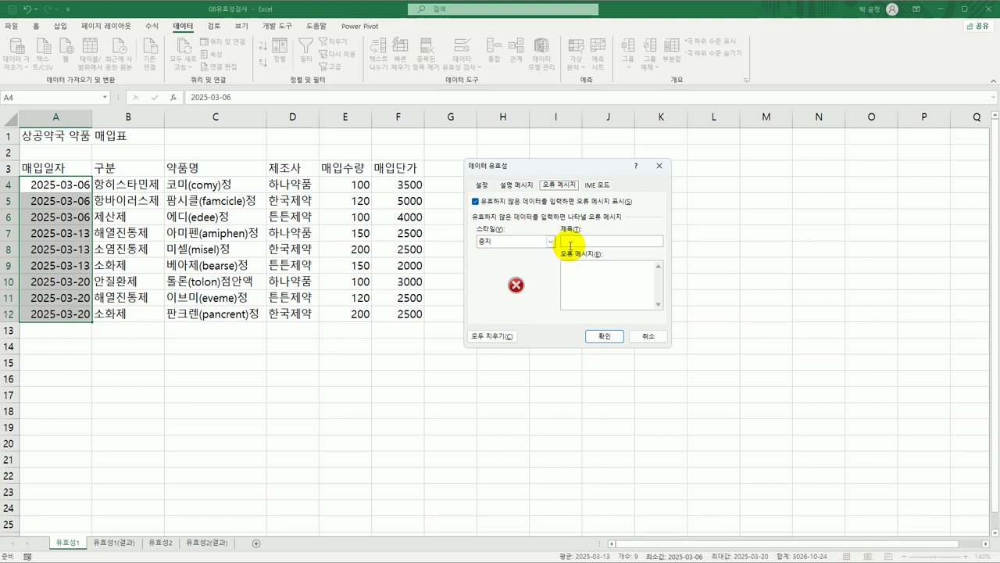
click(583, 242)
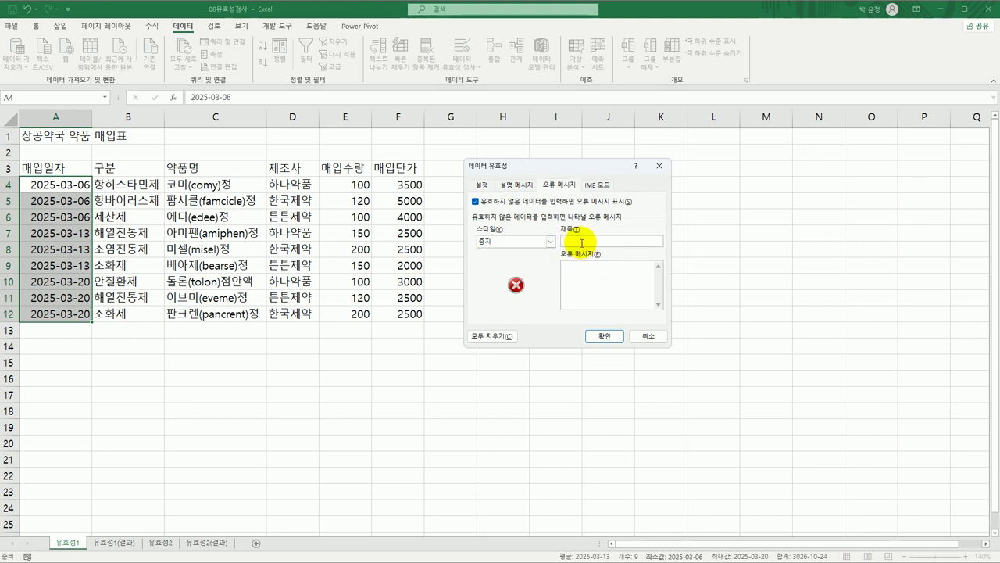
text(이)
text(력오류)
key(Tab)
text(3월 매입일자만 입력)
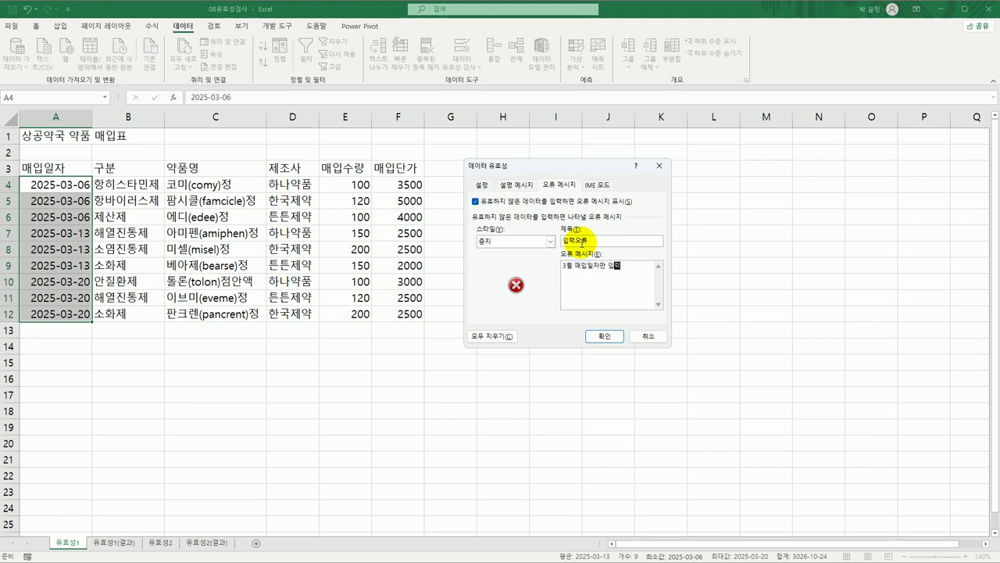
text(하세요.)
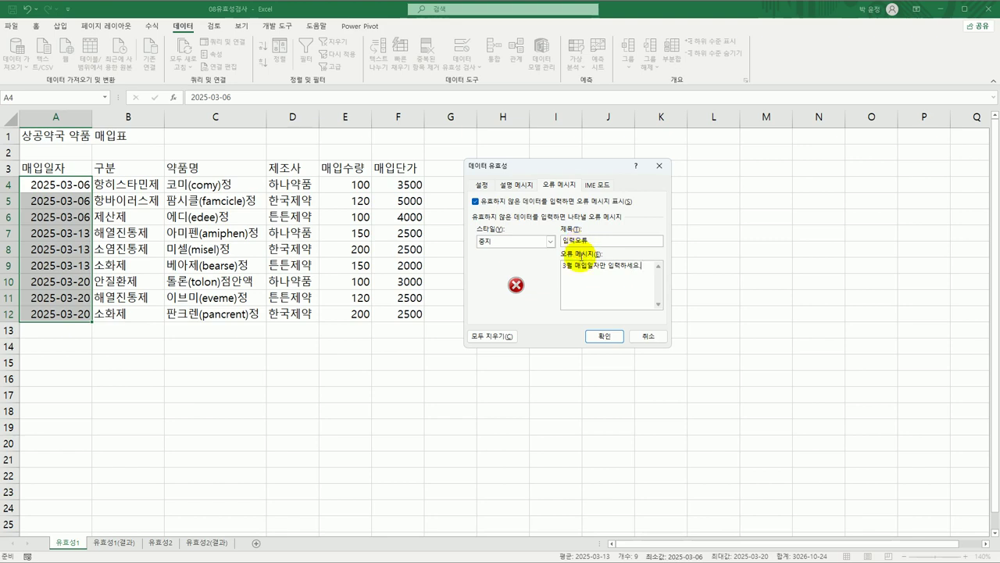
click(604, 336)
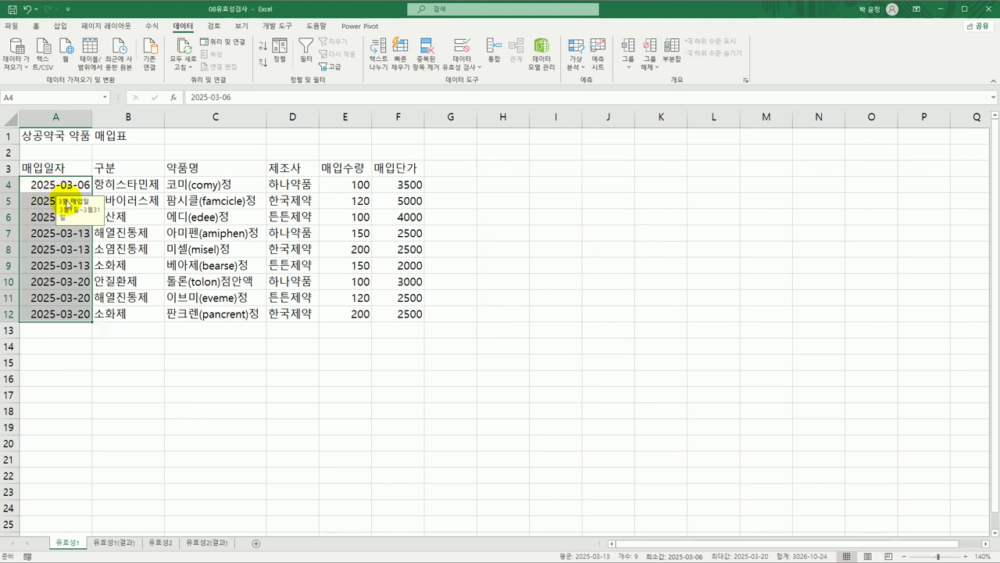
Test the date rule by trying to enter 5-5 in A6, and cancel the entry
click(61, 242)
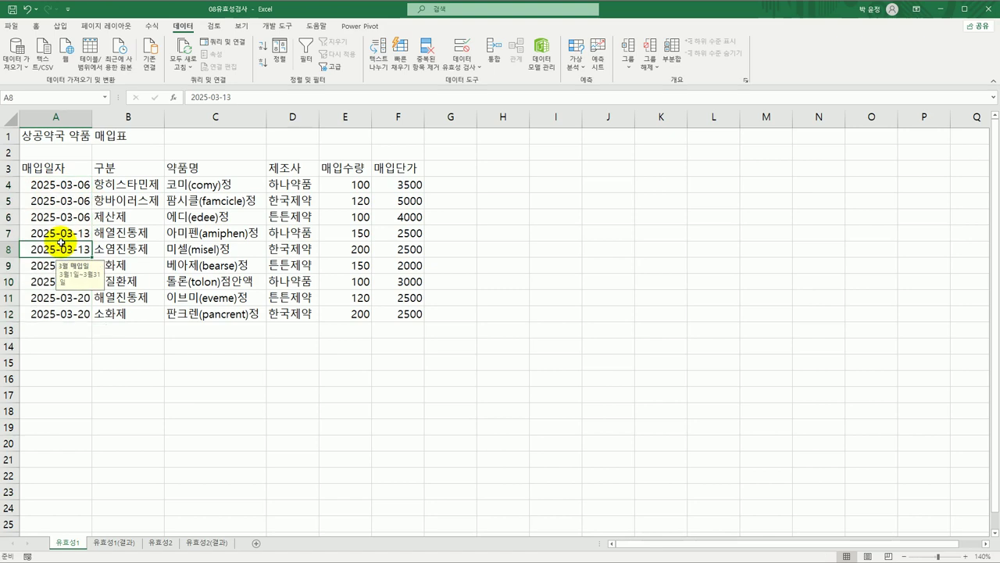
click(64, 217)
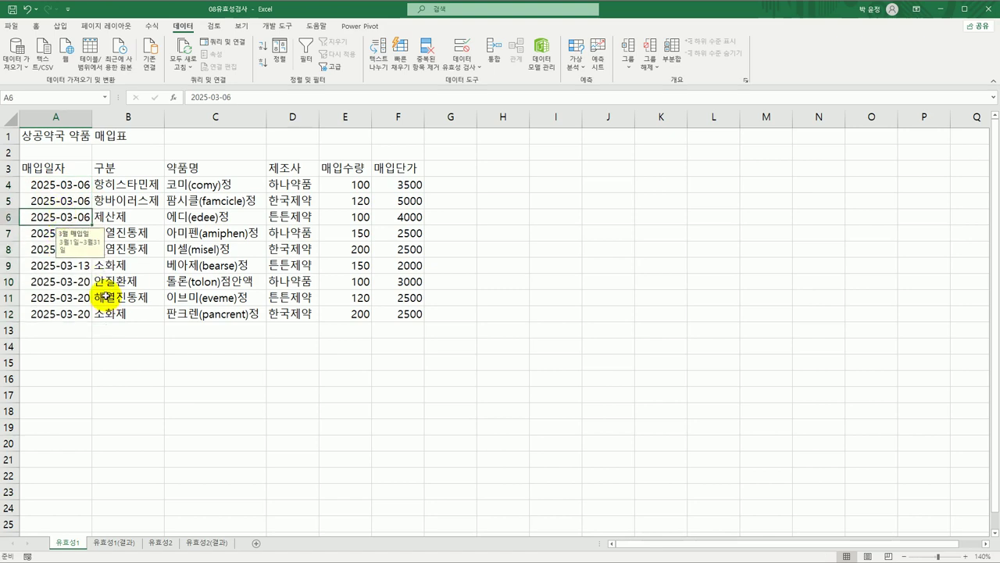
text(5-5)
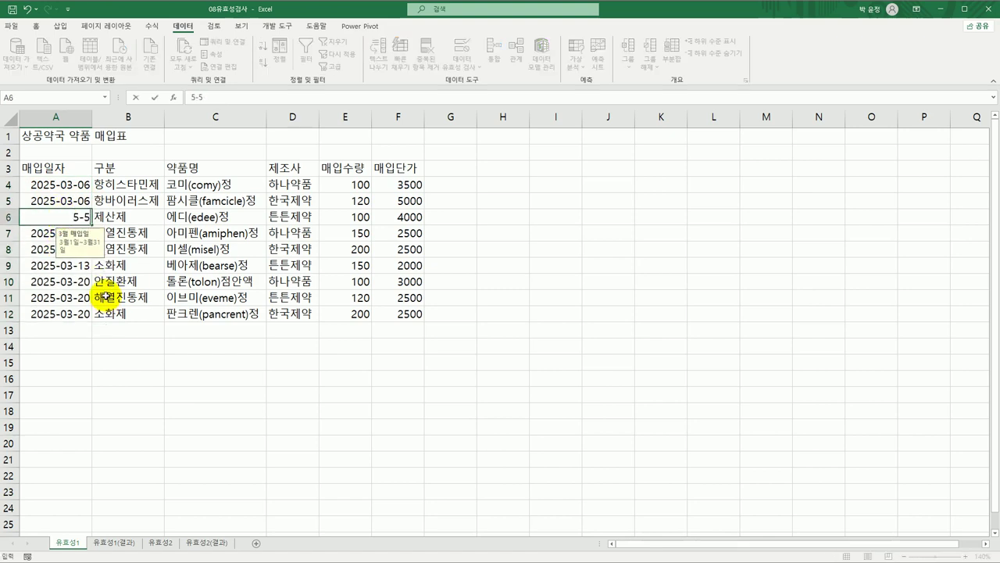
key(Return)
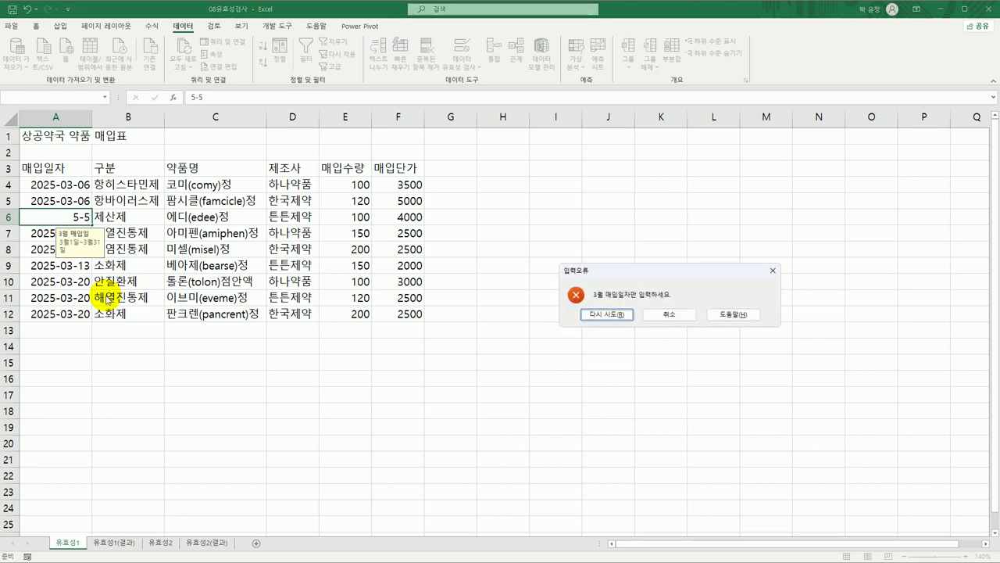
drag(647, 277, 586, 215)
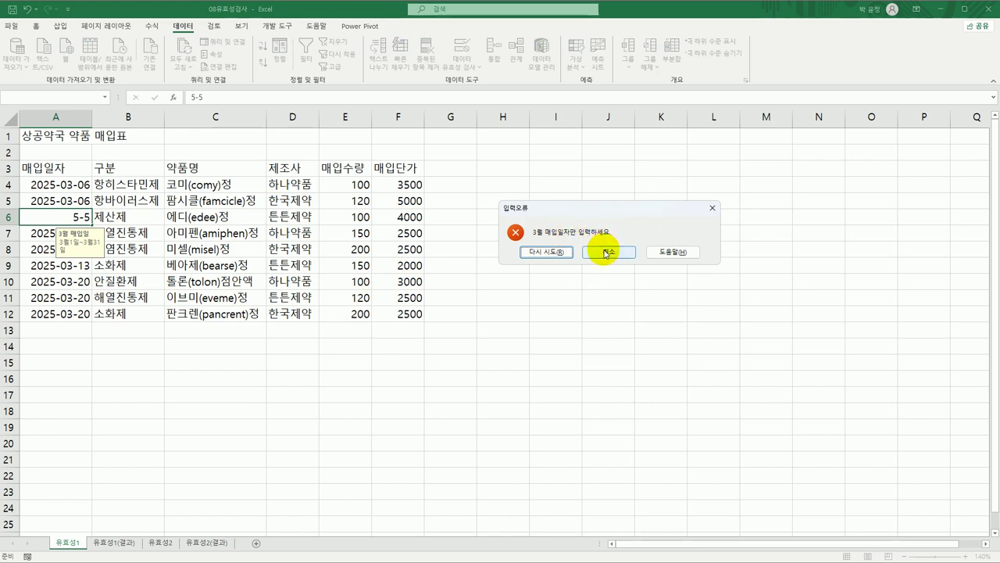
click(604, 252)
click(576, 271)
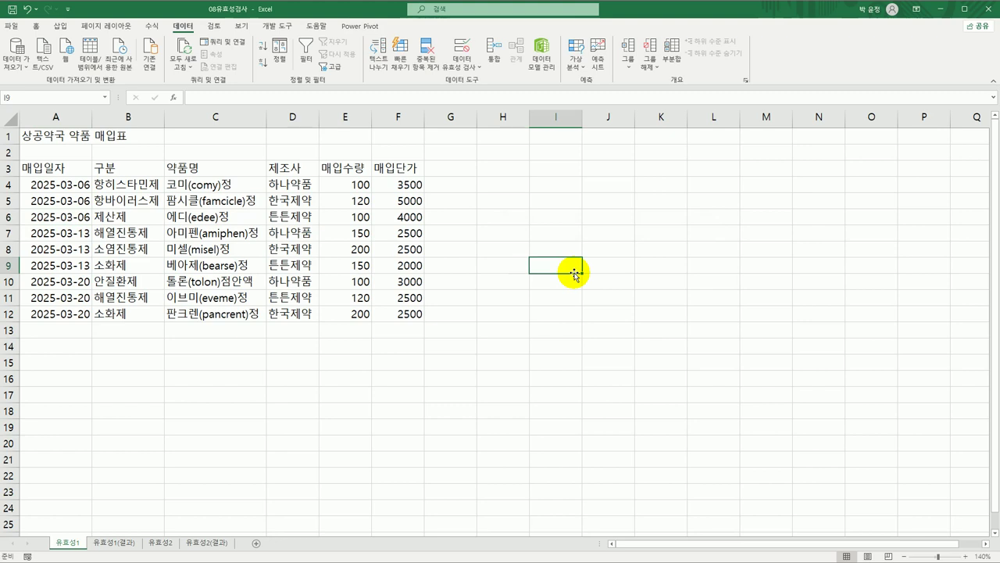
Review the data validation settings of A4:A12 and close them without making changes
drag(65, 186, 53, 313)
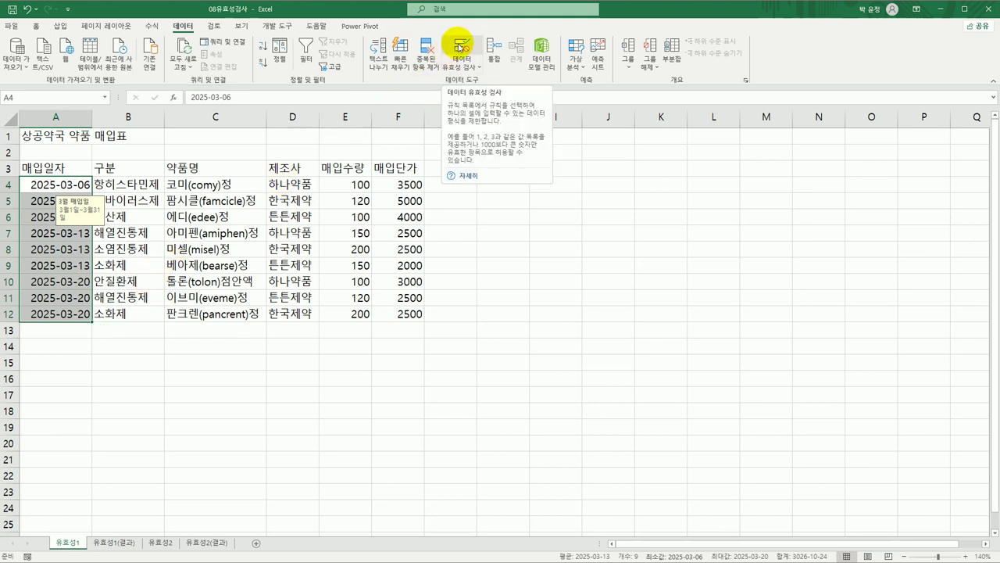
click(461, 47)
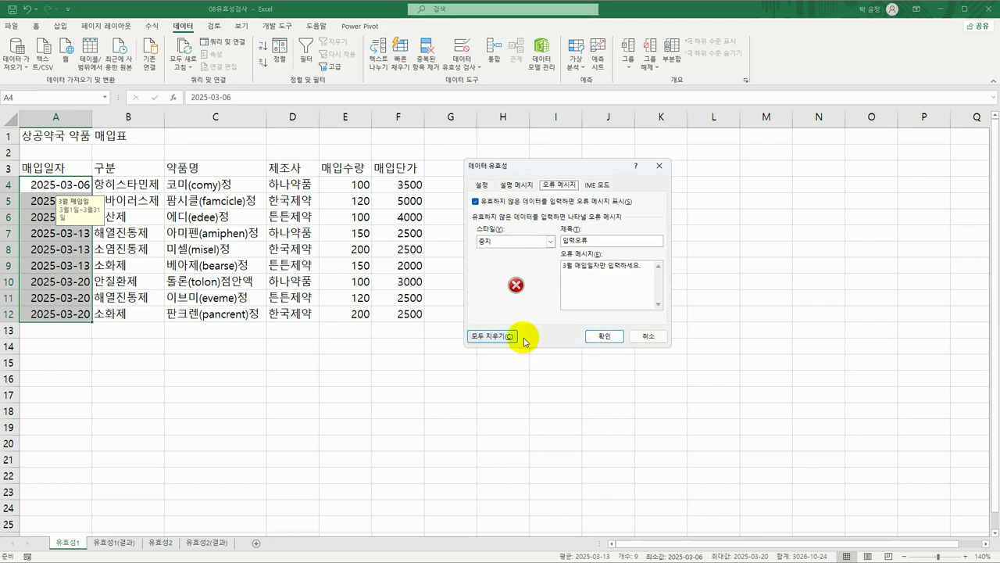
click(647, 335)
click(574, 379)
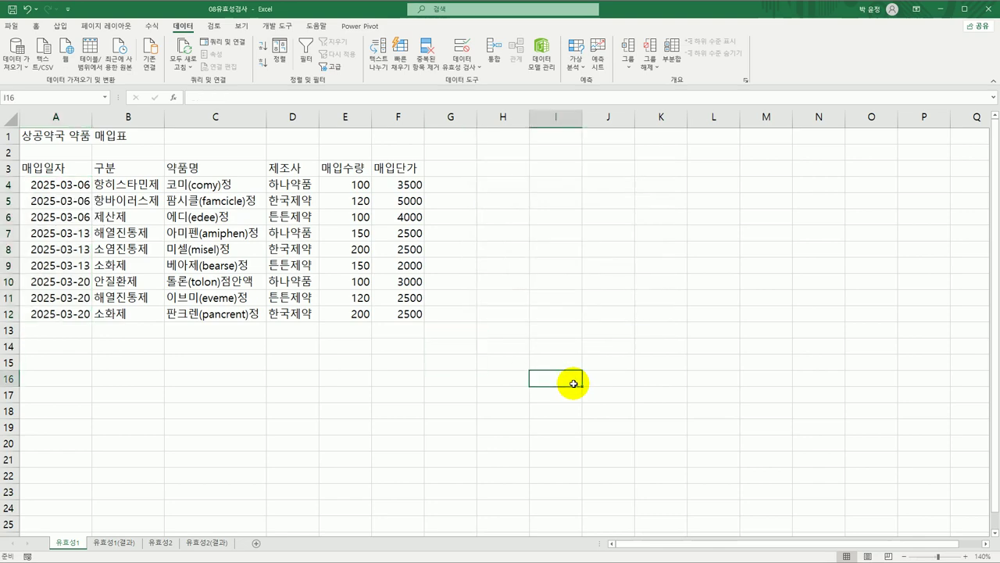
click(156, 542)
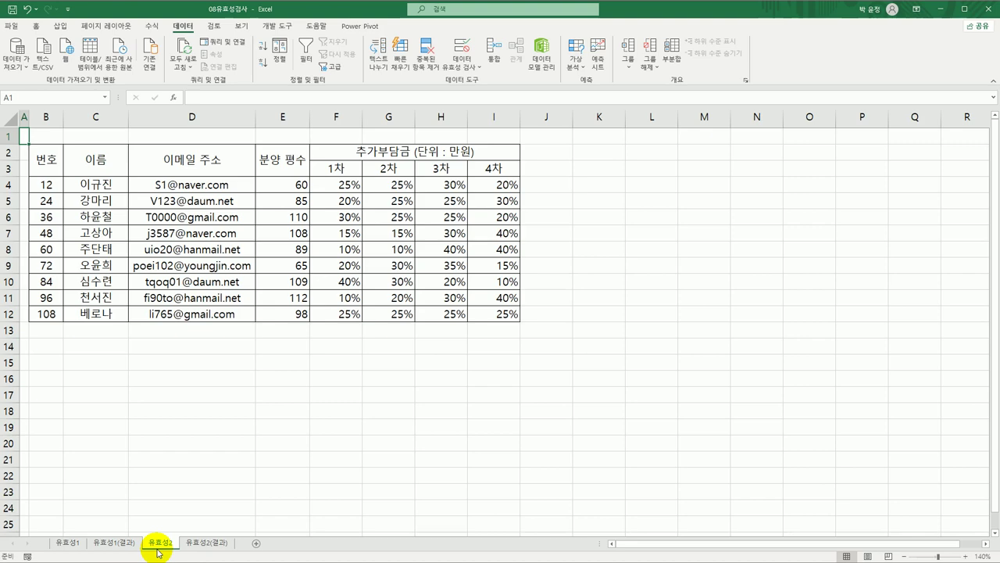
click(69, 544)
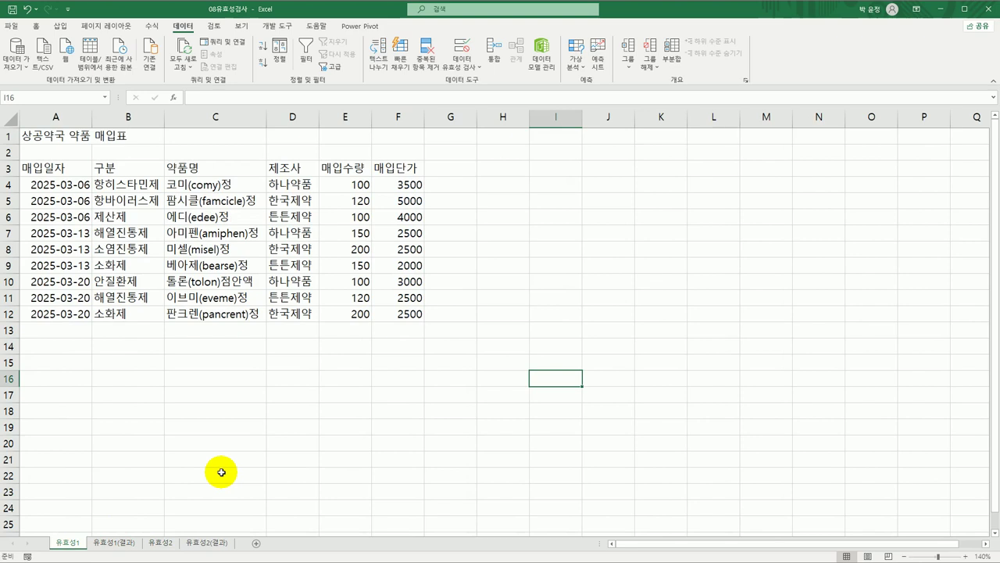
Restrict the manufacturer cells D4:D12 to a validation list with the source 하나약품,한국제약,튼튼제약
drag(309, 186, 309, 316)
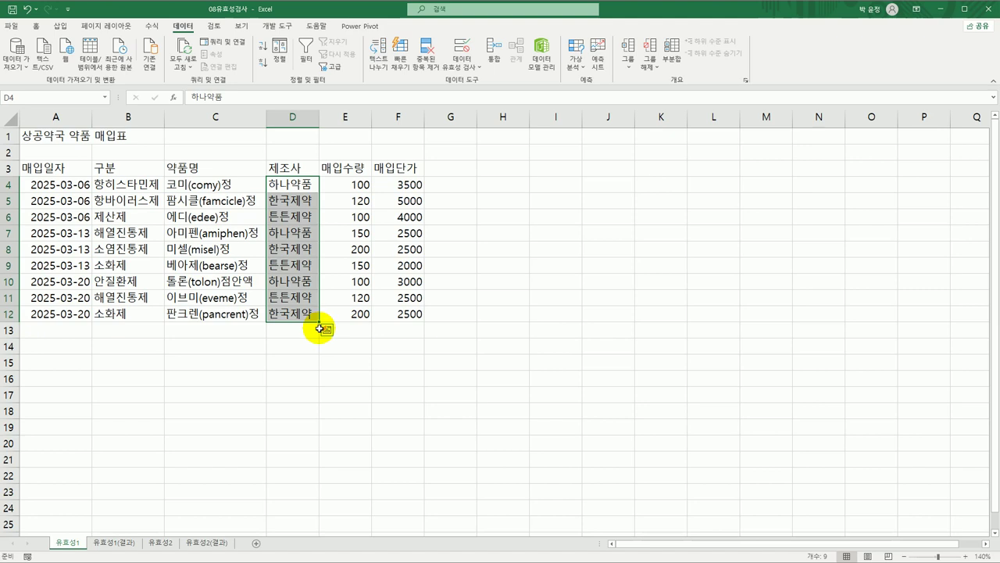
click(462, 52)
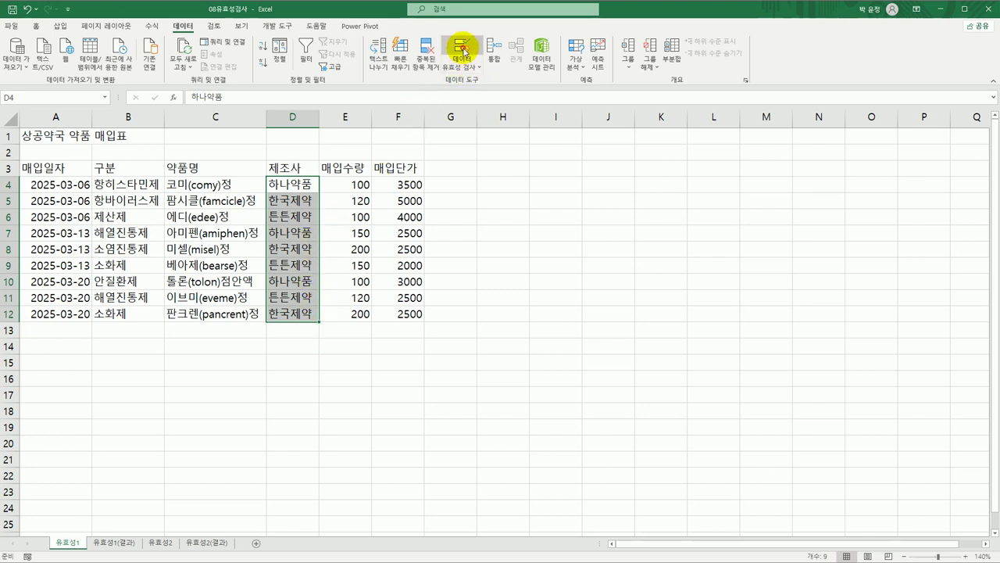
click(480, 186)
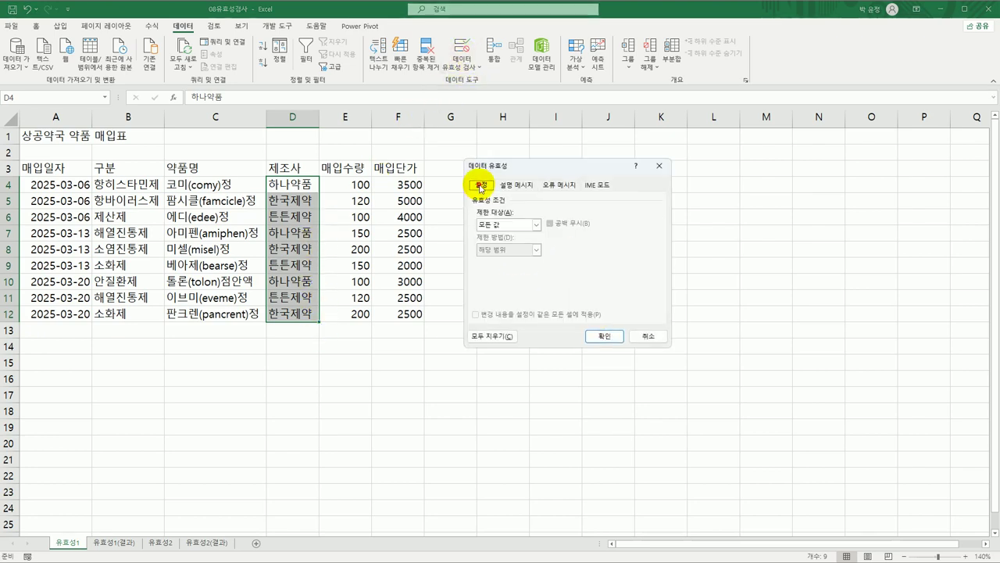
click(511, 228)
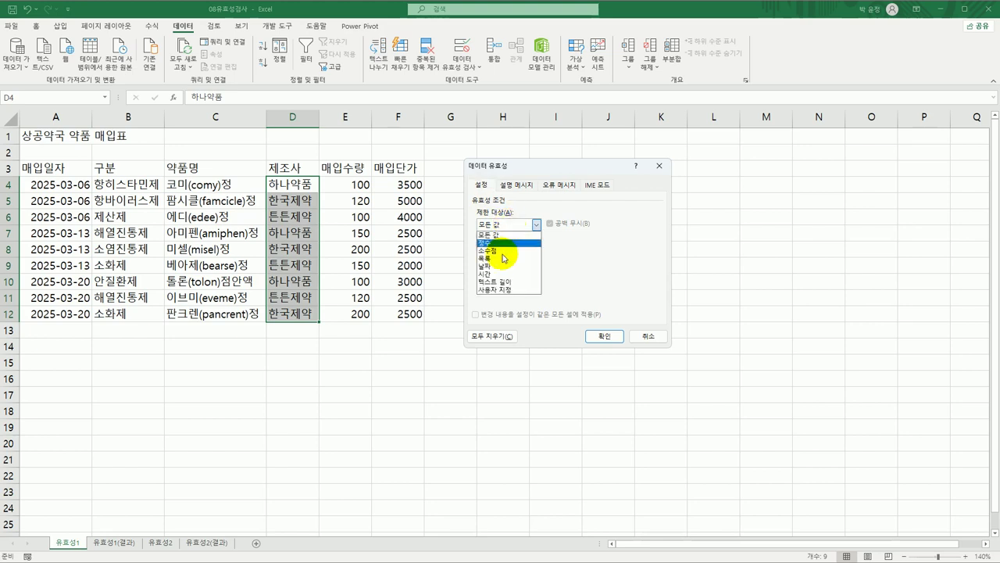
click(498, 258)
click(499, 273)
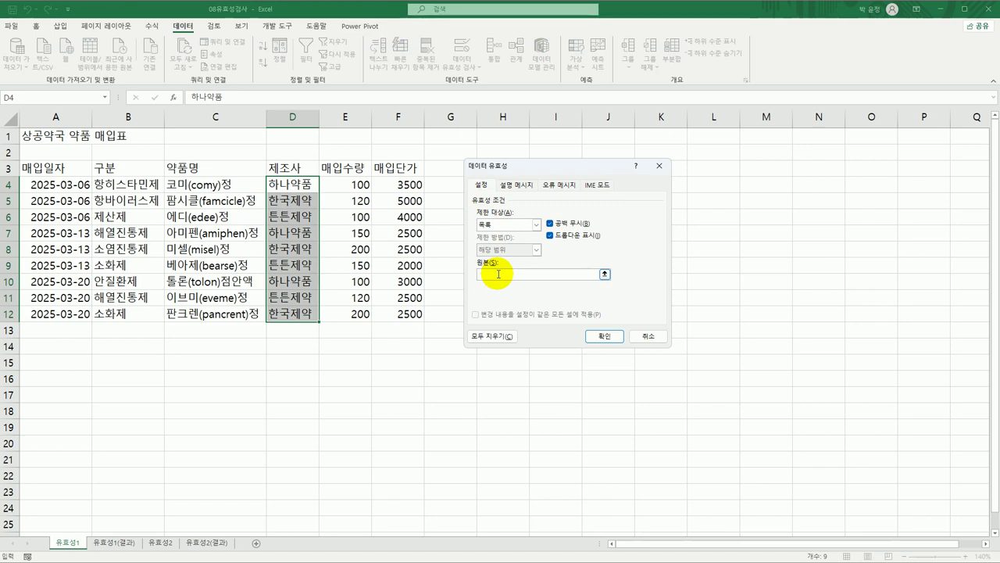
text(하나약품,한국제약,튼튼제약)
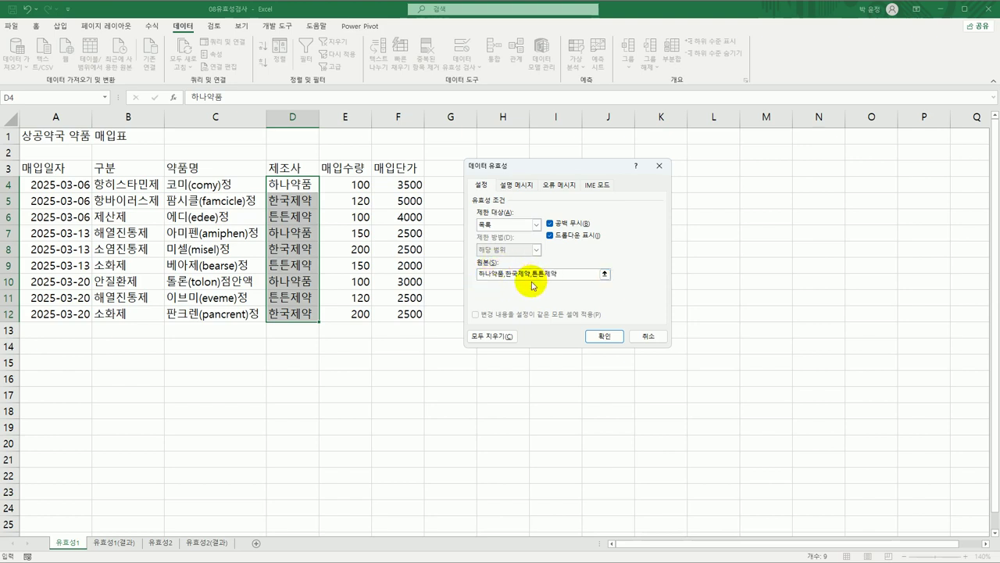
Give the manufacturer rule an input message titled "제조사 목록" with the text "하나약품,한국제약,튼튼제약"
click(520, 186)
click(522, 241)
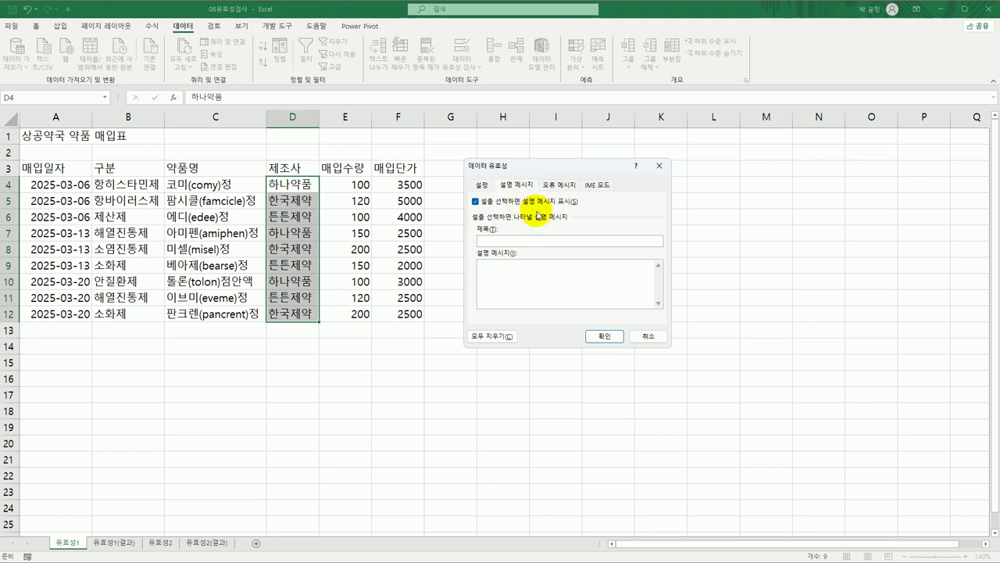
text(제조사 선)
text(록)
key(Tab)
text(하나약품,한국제약,튼튼)
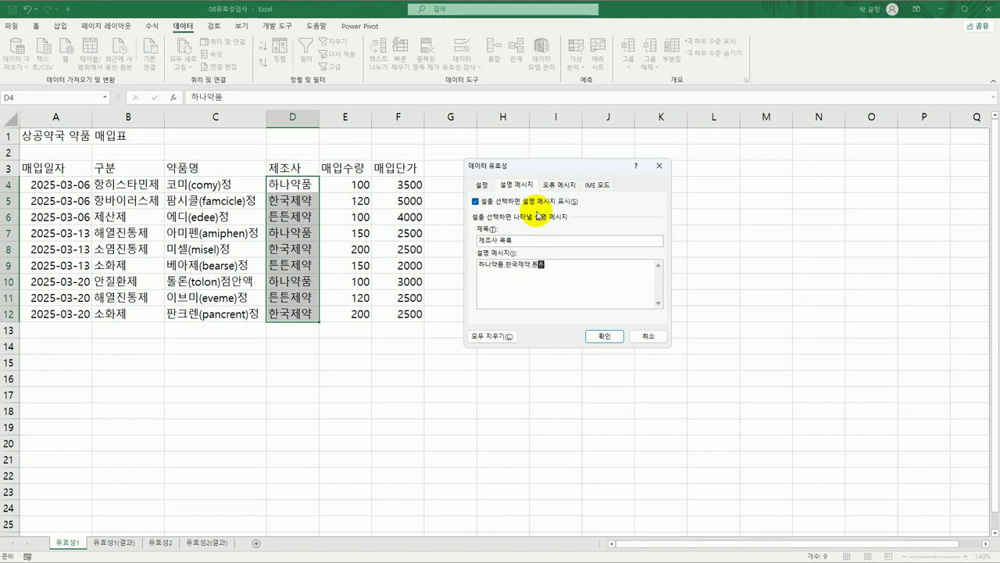
text(제약)
Add an error alert of style 정보 titled "제조사" with the message "제조사를 확인 후 입력하세요." and apply the rule
click(565, 186)
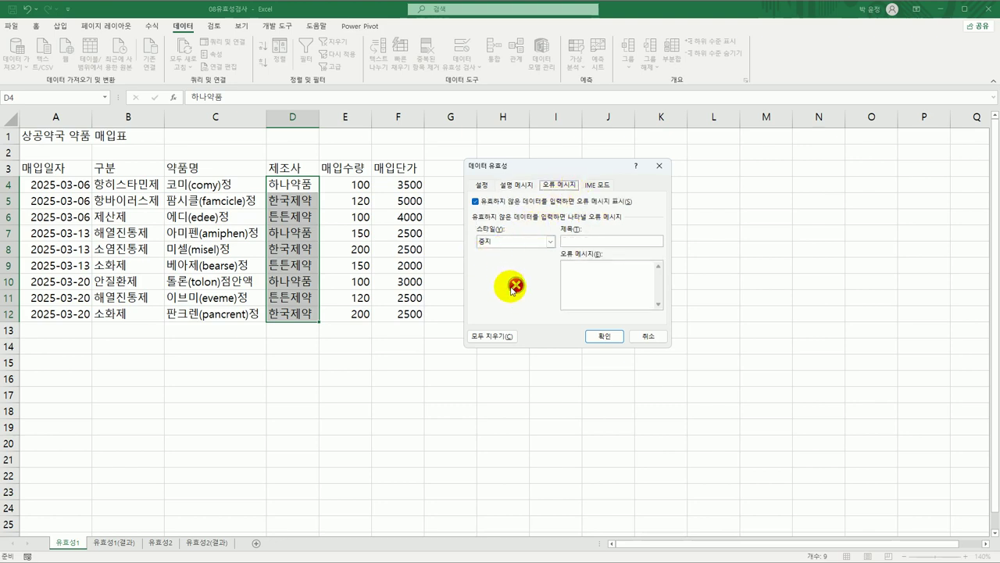
click(550, 242)
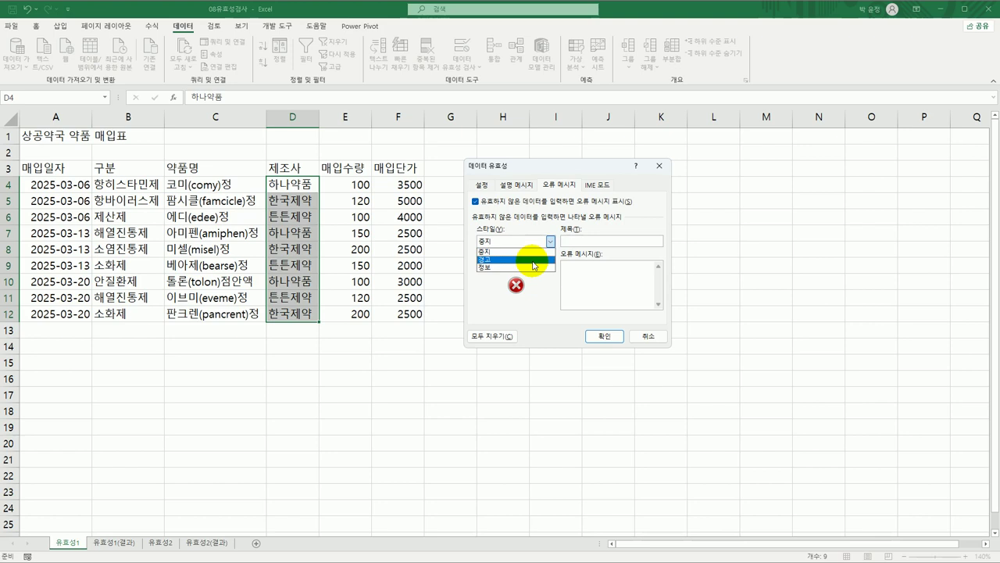
click(530, 268)
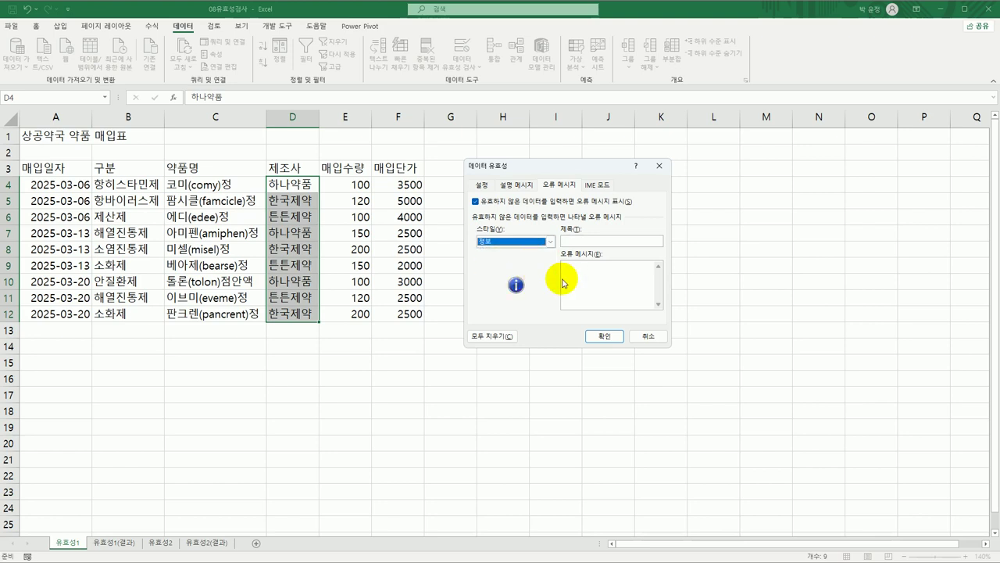
click(585, 242)
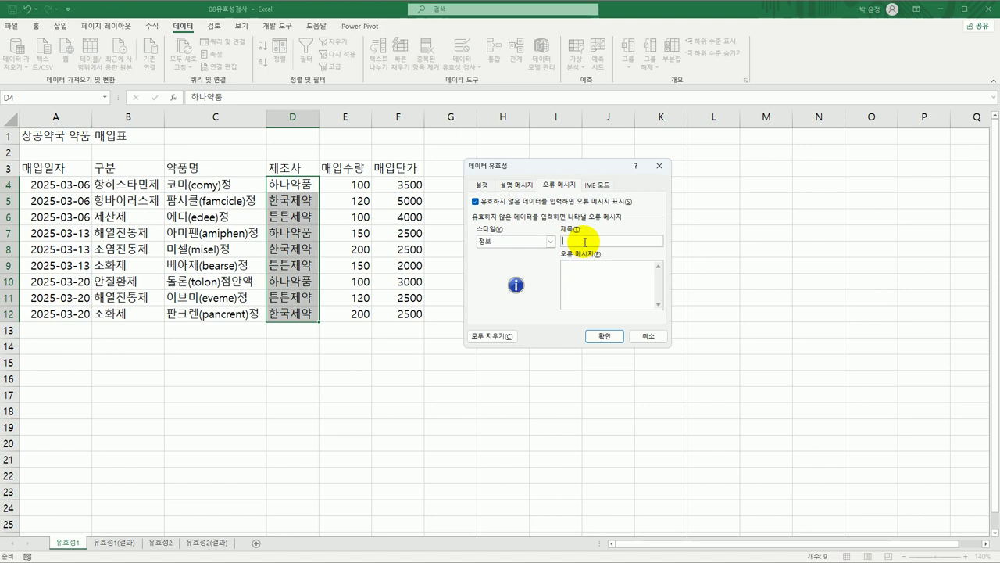
text(제조사)
key(Tab)
text(제조사를 확인 하 이력하)
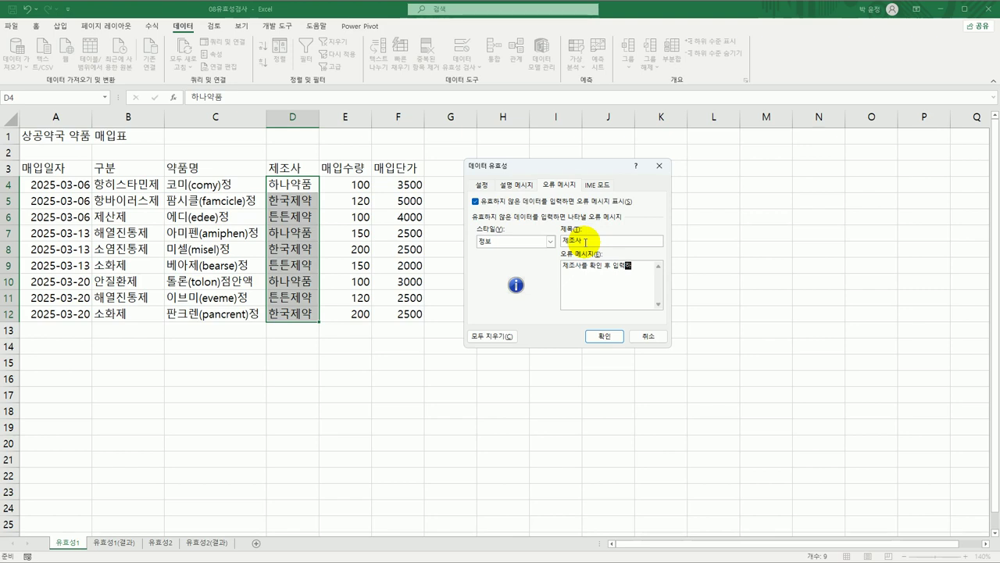
text(세요.)
click(605, 336)
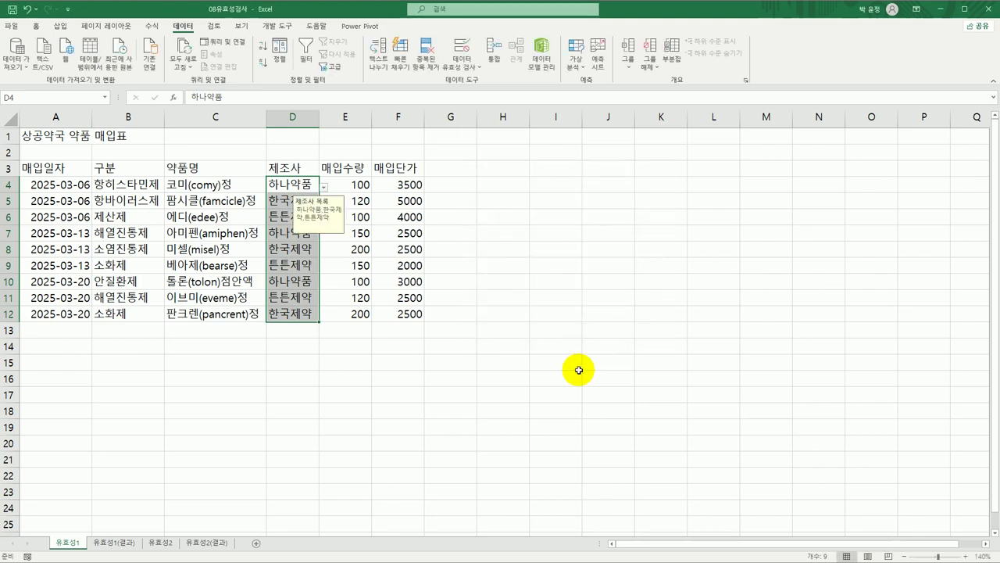
Check the dropdown list of manufacturers in D4 and close it without choosing an entry
click(300, 185)
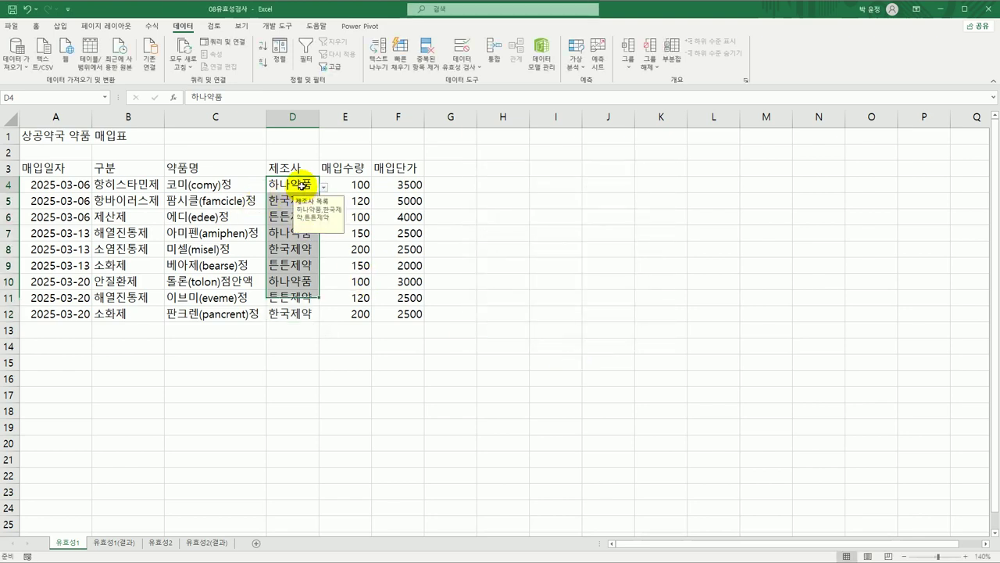
click(323, 187)
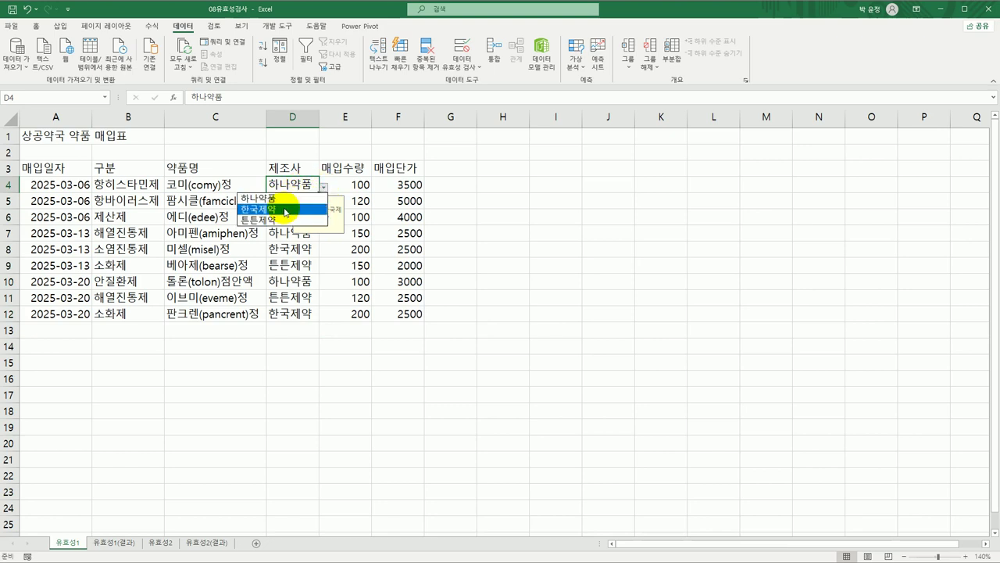
key(Escape)
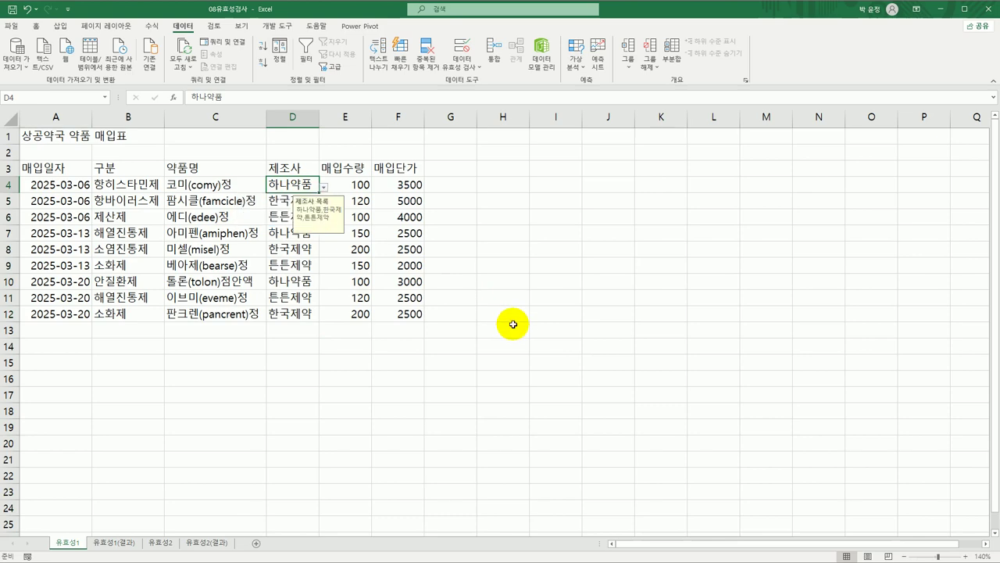
On sheet 유효성2, begin a data validation rule for the numbers in B4:B12 that allows 사용자 지정 criteria
click(162, 542)
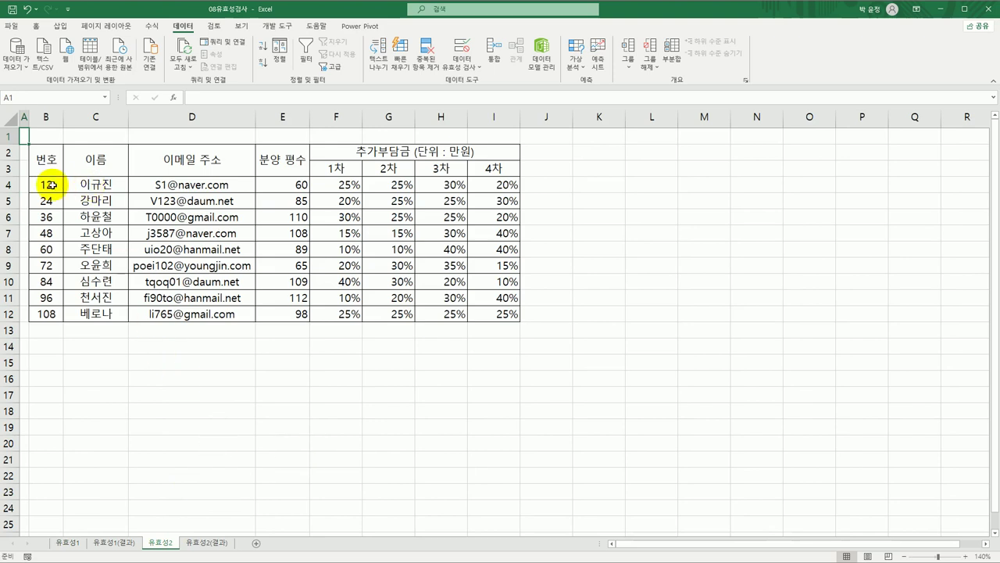
drag(51, 184, 49, 311)
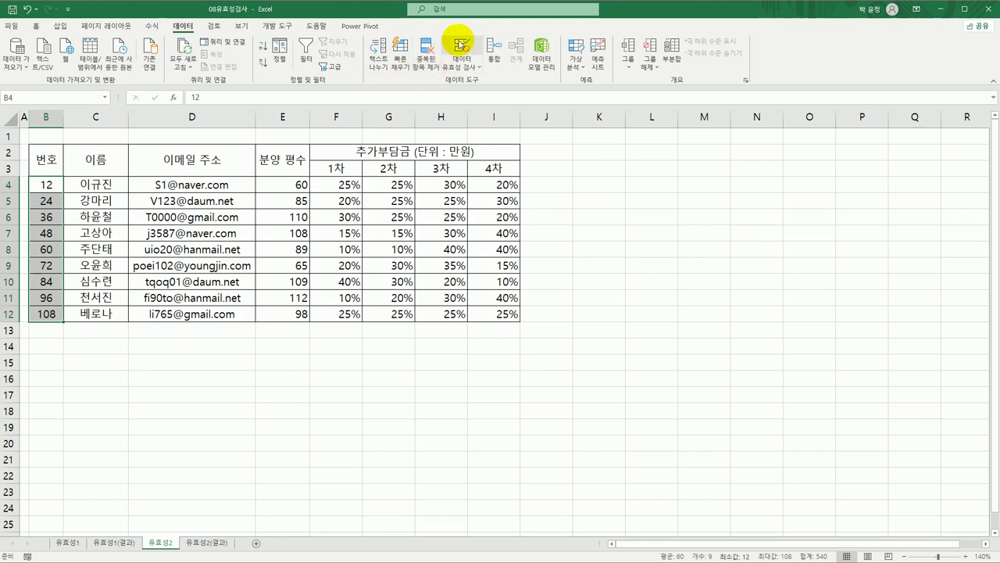
click(461, 46)
click(486, 188)
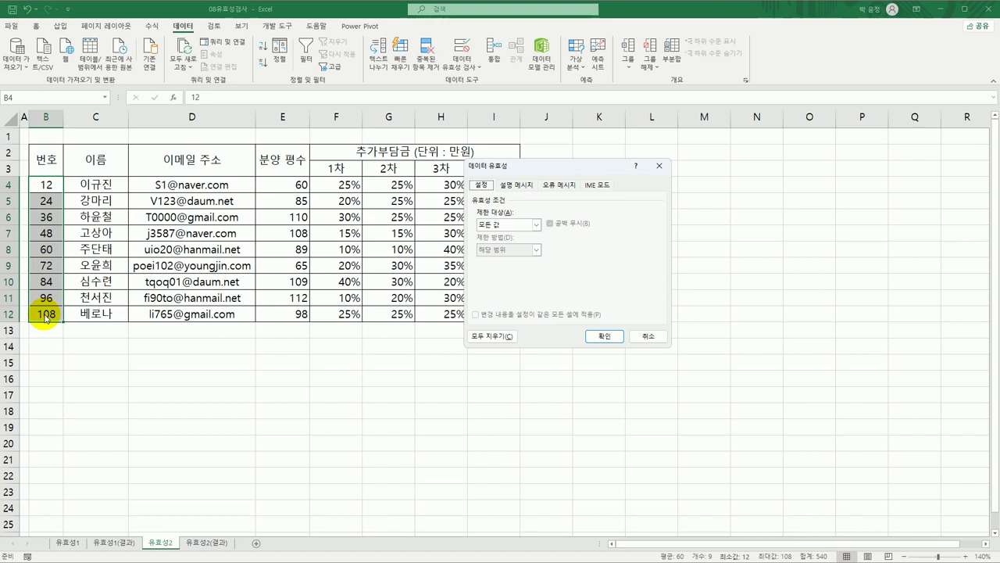
click(497, 225)
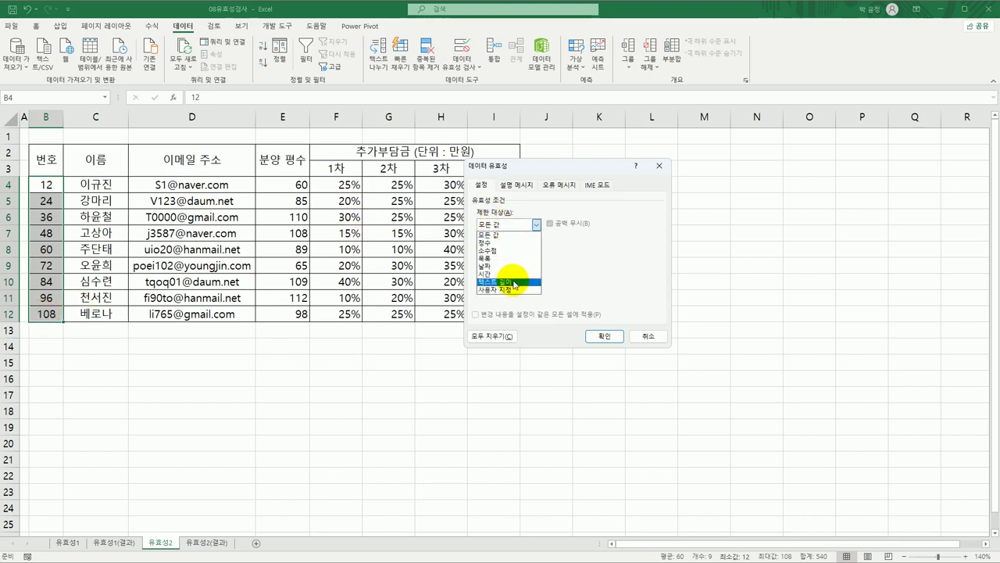
click(514, 289)
click(515, 274)
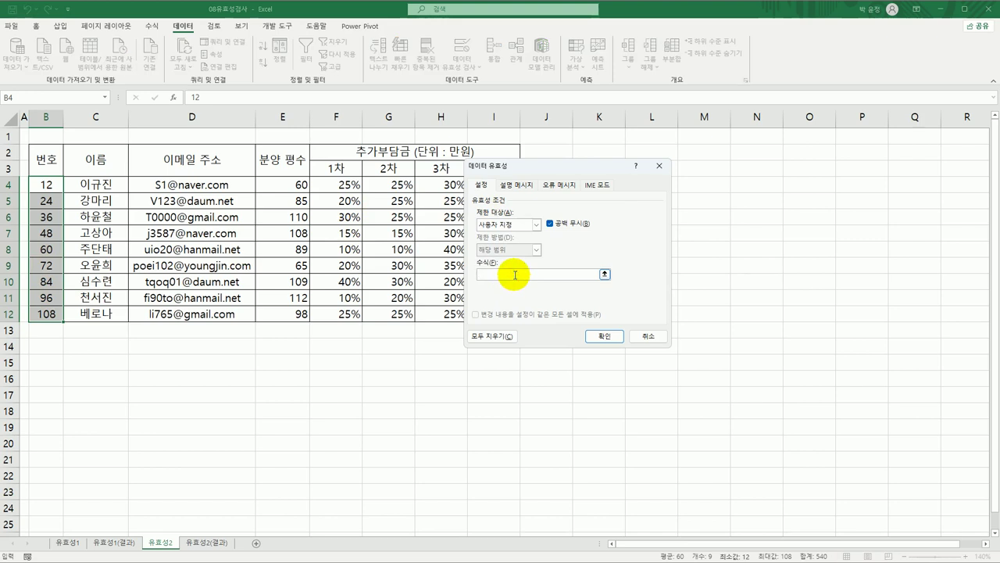
Set the rule's formula to =MOD(B4,12)=0 and apply the validation
text(=ㅡ)
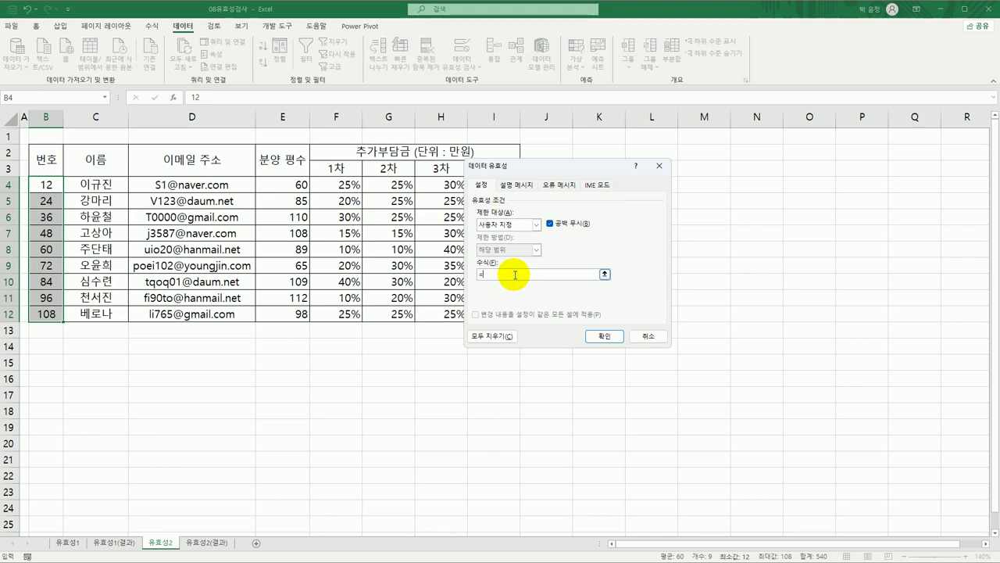
text(MOD()
click(56, 180)
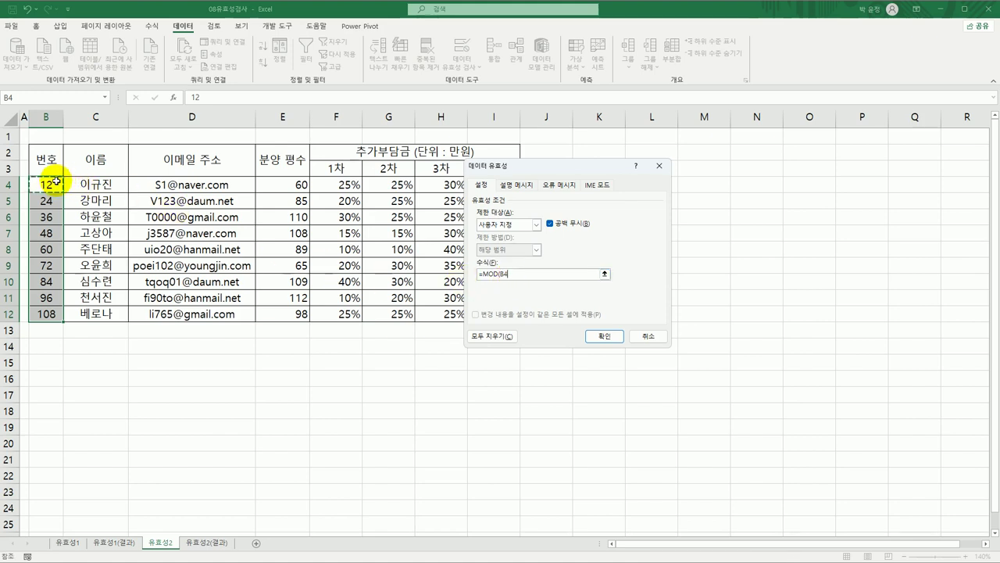
text(,12)=0)
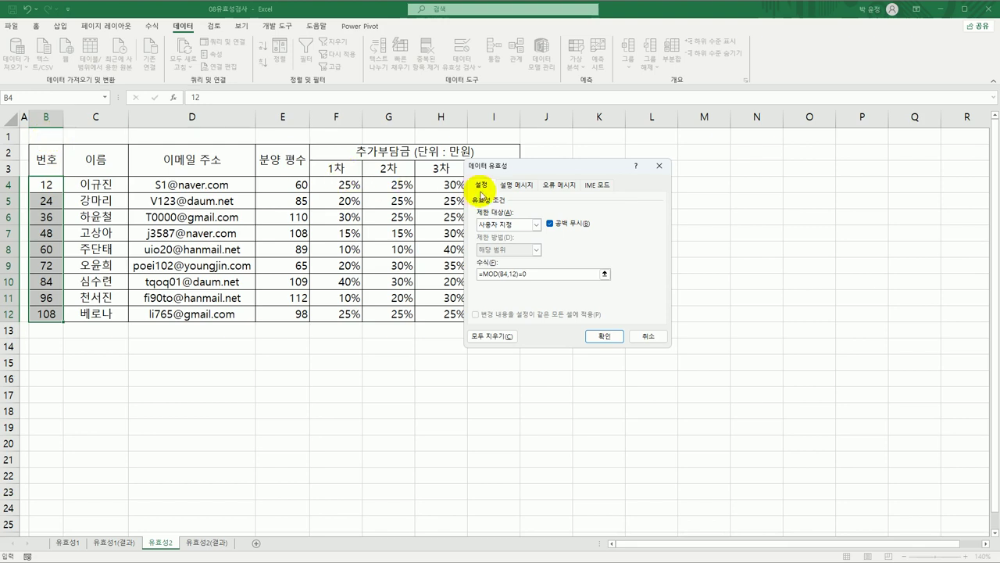
drag(535, 171, 471, 166)
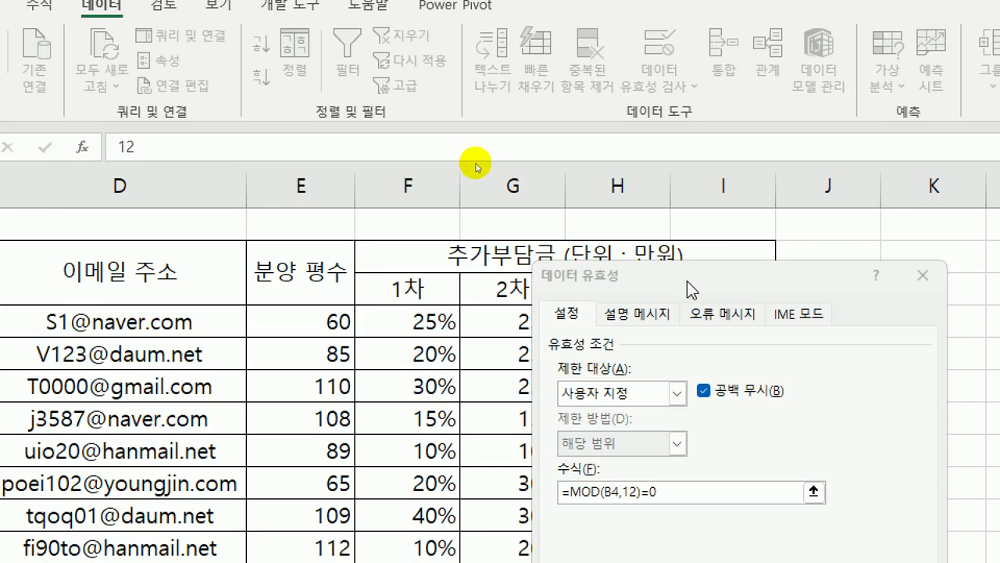
drag(632, 224, 488, 144)
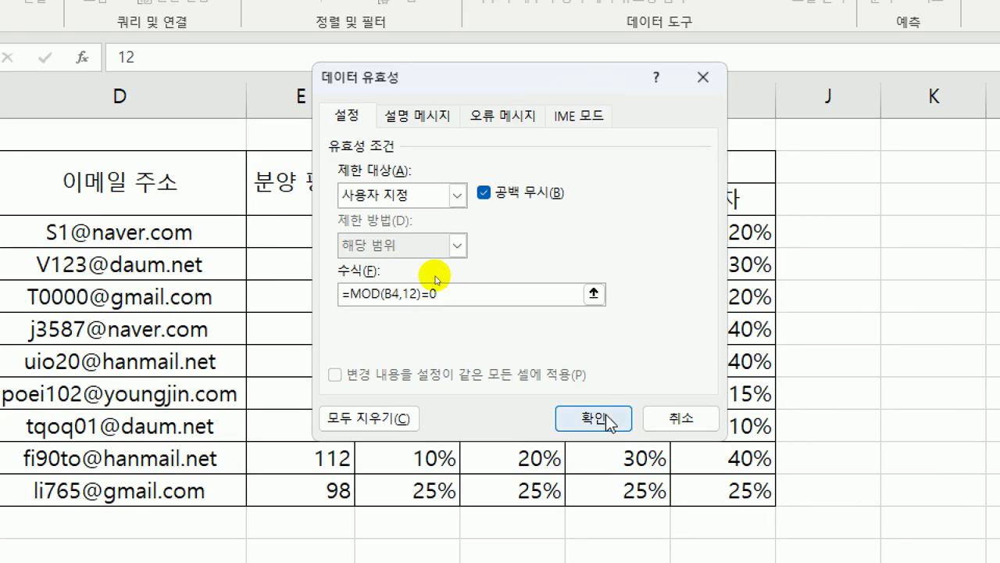
click(610, 511)
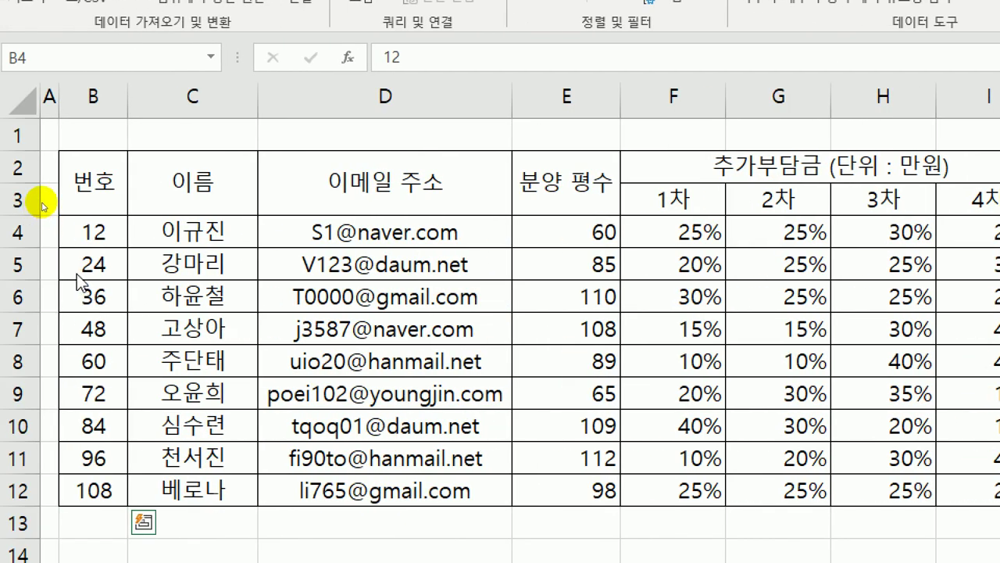
Test the multiple-of-12 rule by trying to enter 33 in B6, and cancel the entry
key(ctrl+shift+Down)
click(95, 299)
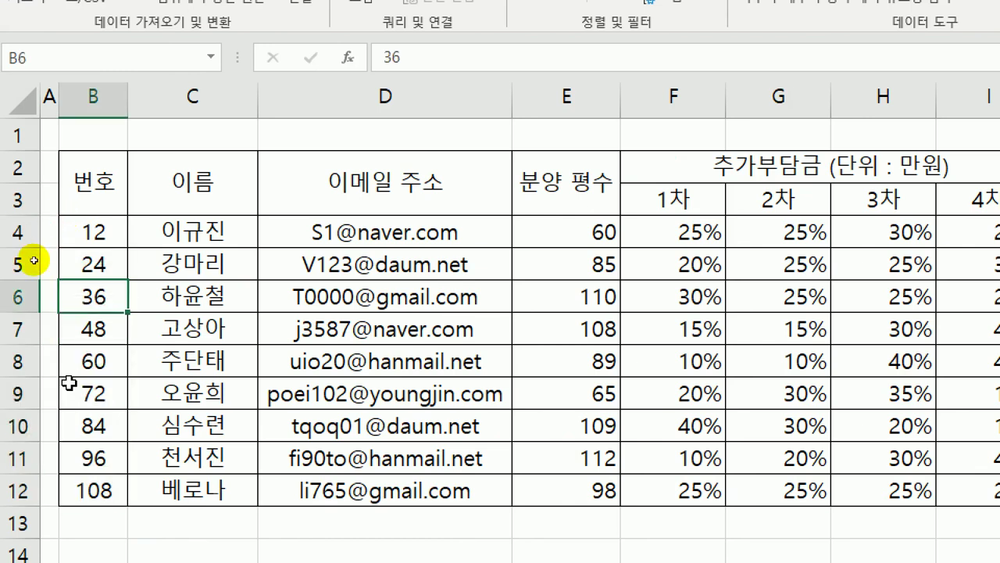
text(33)
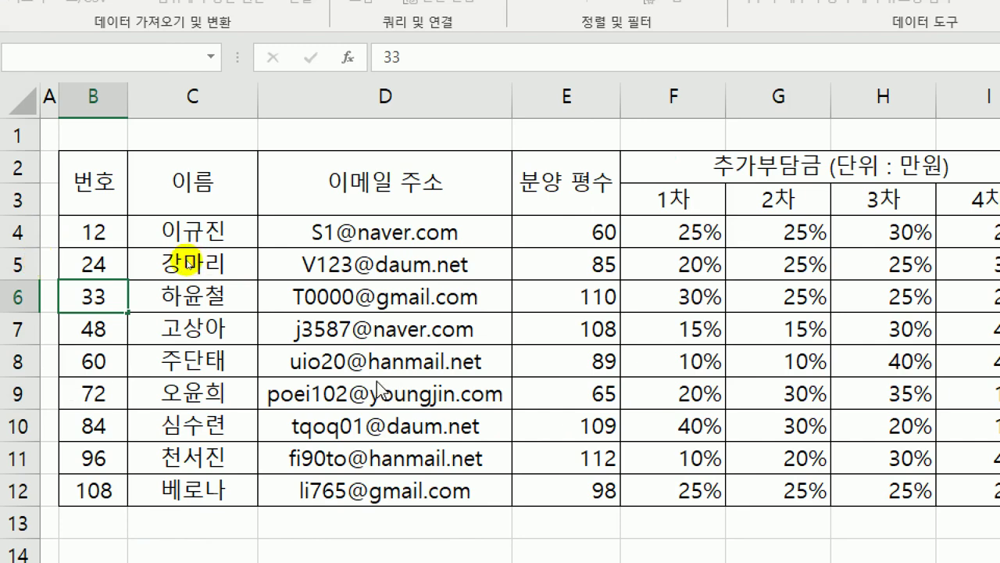
scroll(600, 269, right, 1)
key(Return)
drag(308, 273, 268, 199)
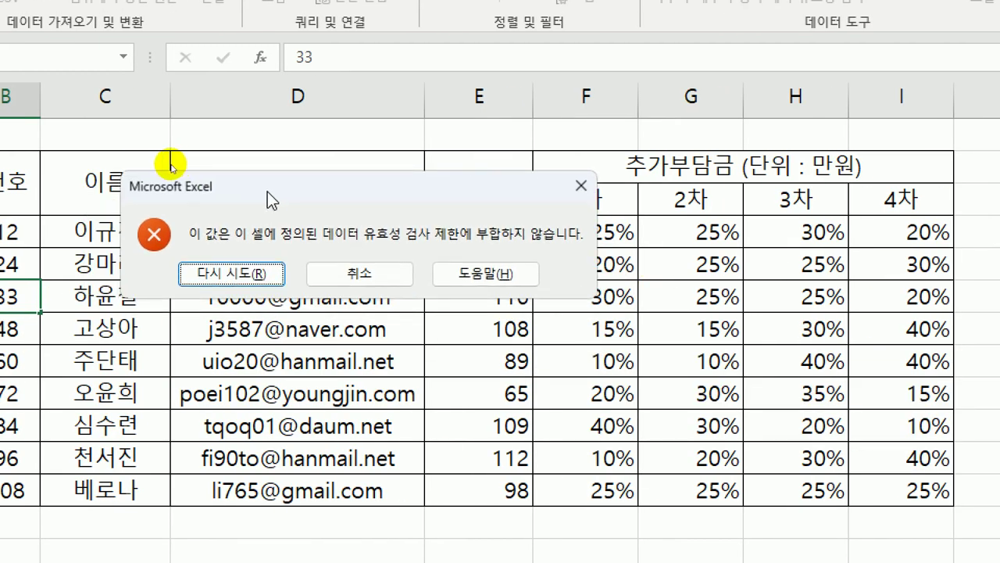
key(Tab)
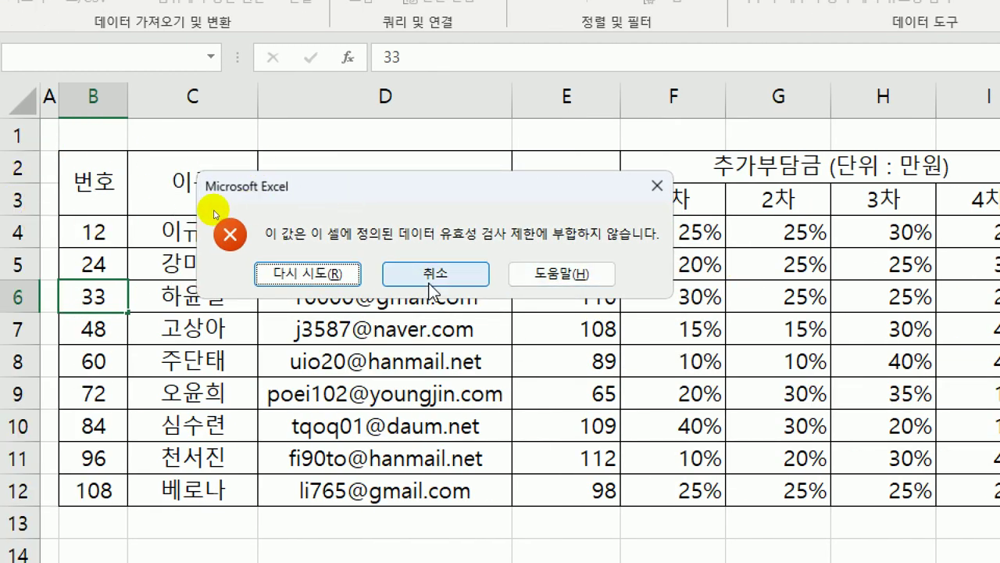
key(Return)
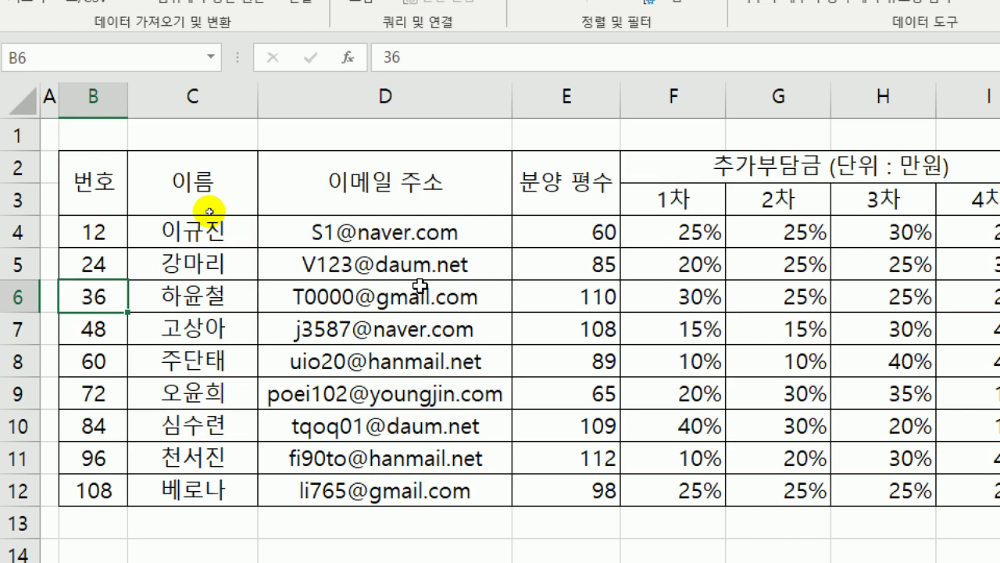
Begin a data validation rule for the e-mail addresses in D4:D12 that allows 사용자 지정 criteria
drag(399, 225, 393, 491)
scroll(371, 299, down, 3)
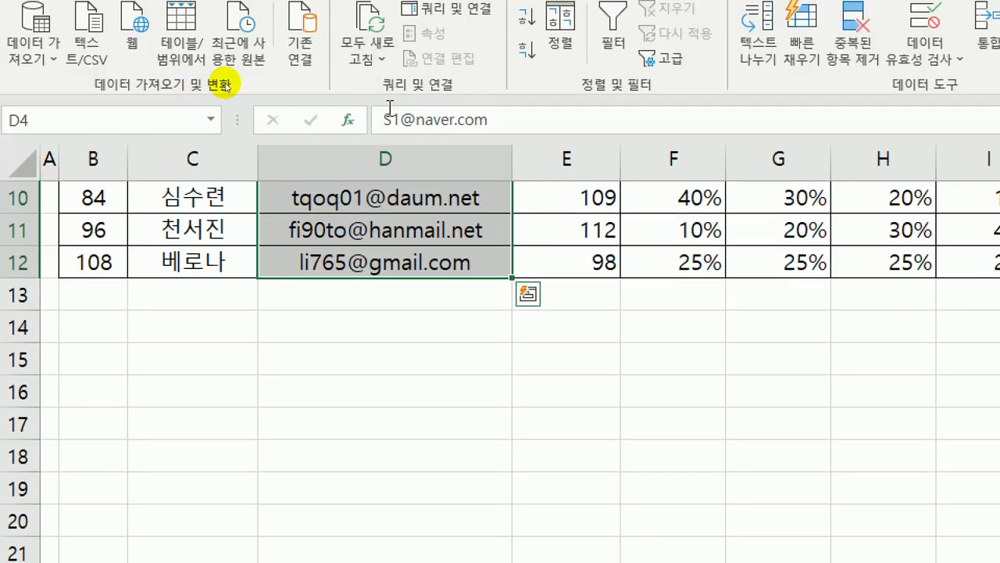
scroll(222, 86, up, 1)
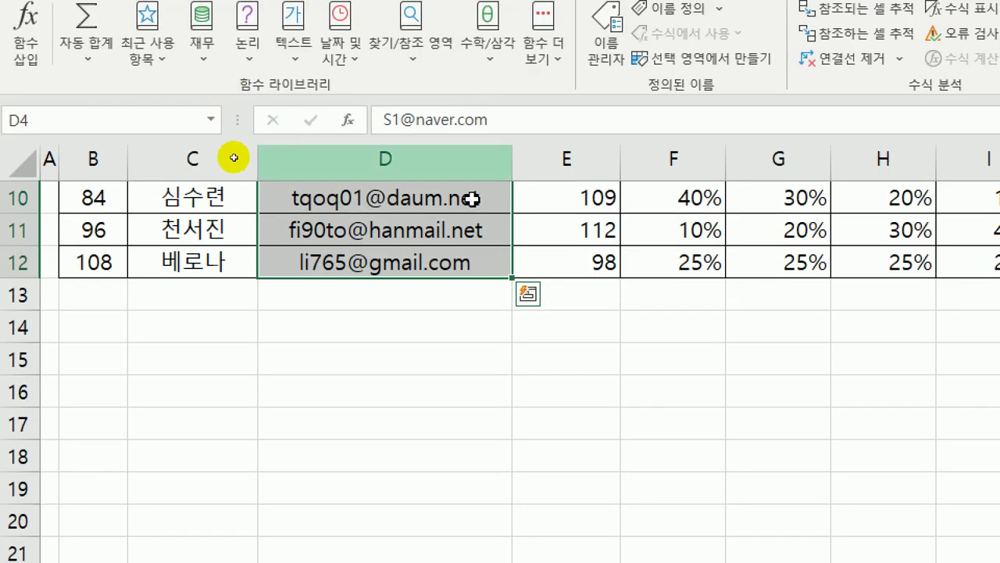
scroll(224, 148, up, 3)
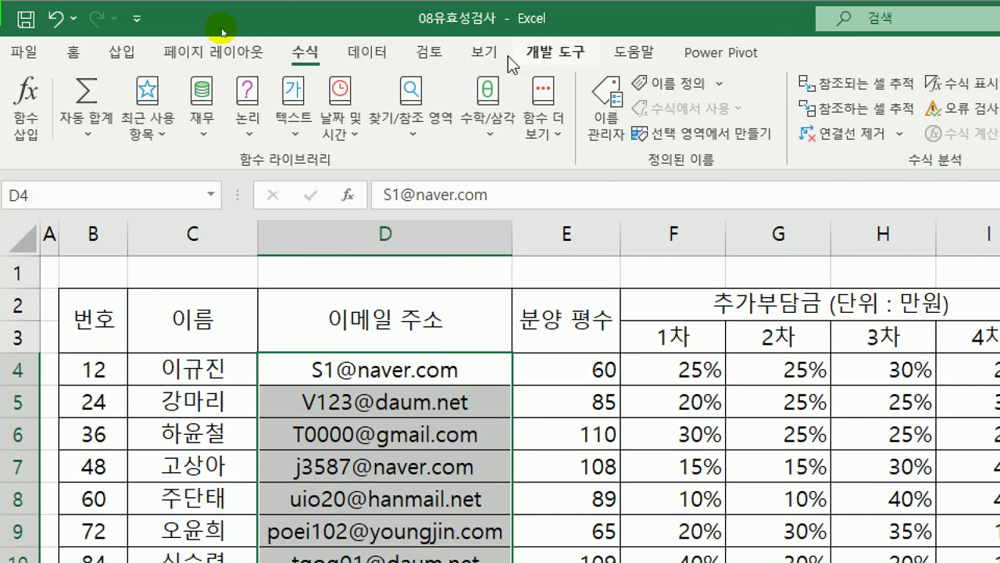
click(370, 53)
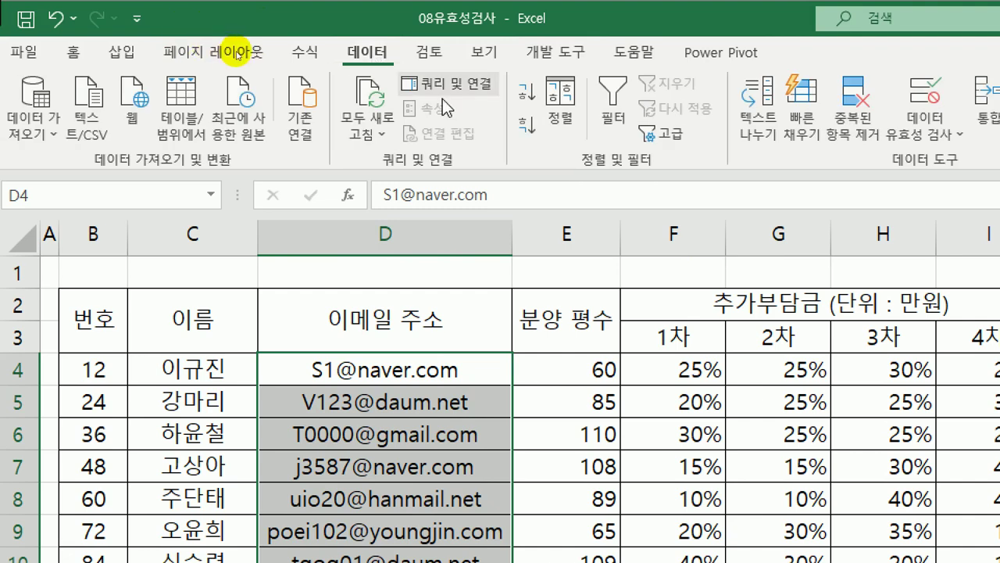
click(925, 93)
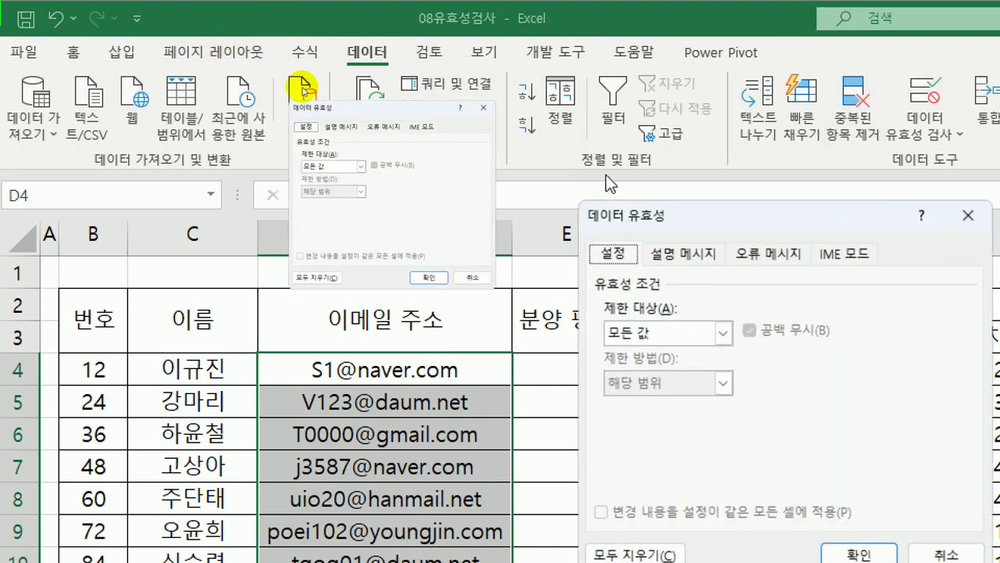
drag(551, 179, 554, 167)
click(591, 280)
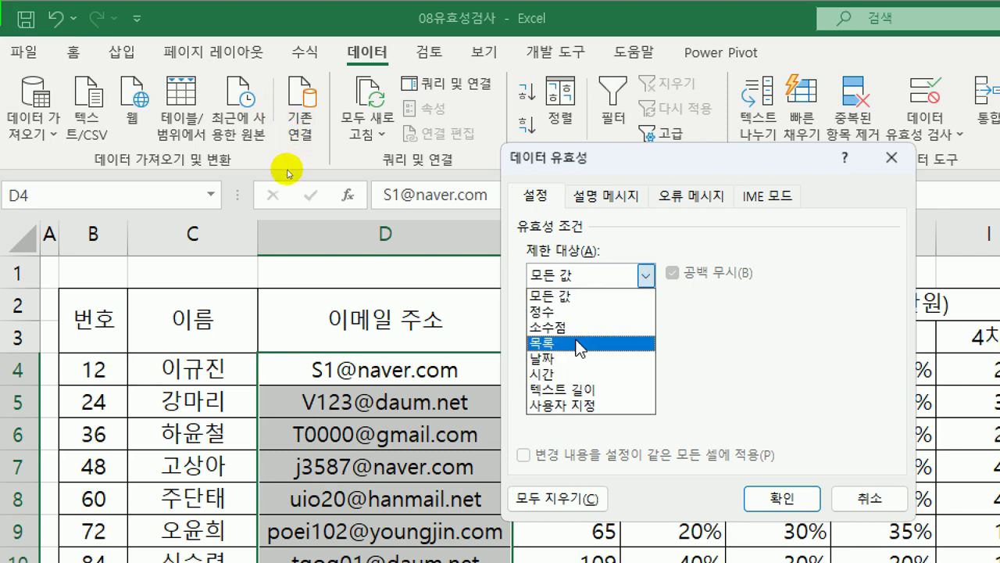
click(594, 406)
Set the e-mail rule's formula to =SEARCH("@",D4)>=2 and apply the validation
click(598, 378)
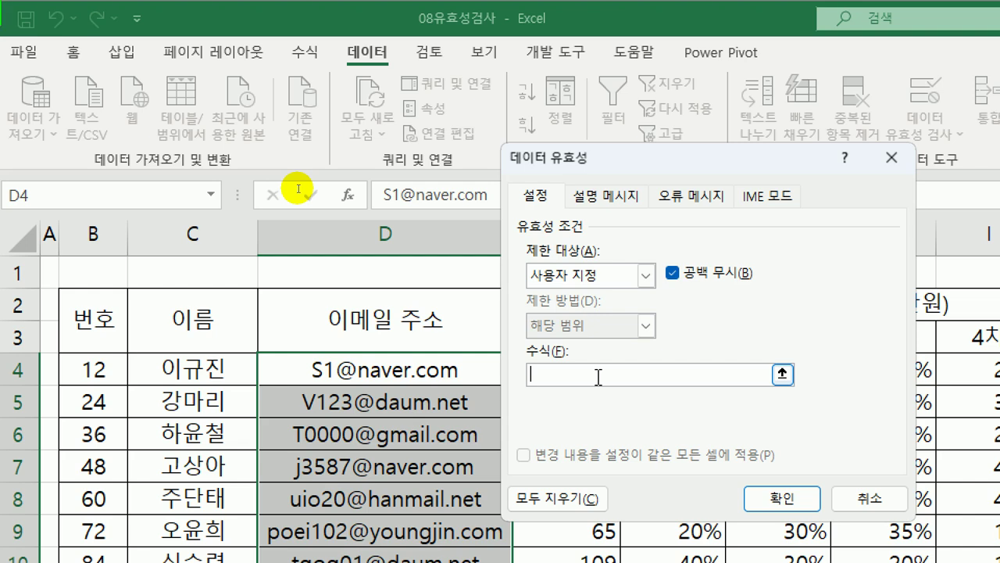
text(=SEARCH()
text(")
text(@",)
click(390, 366)
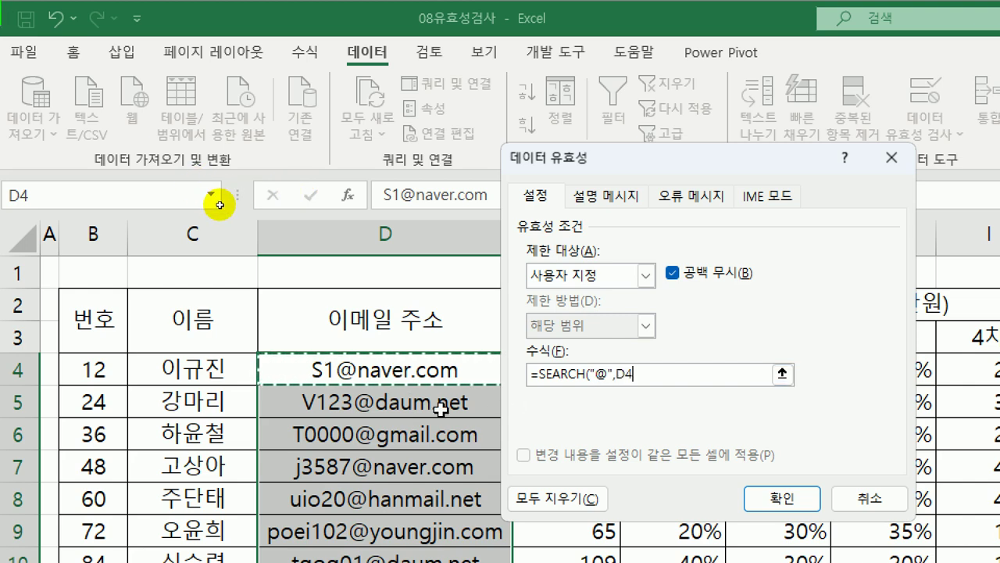
text())
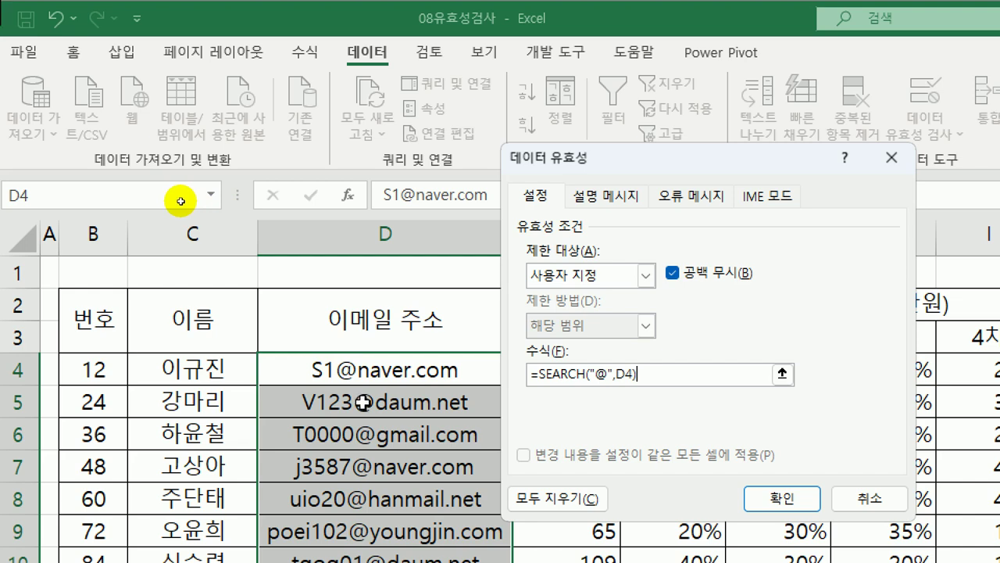
text(>=2)
key(Return)
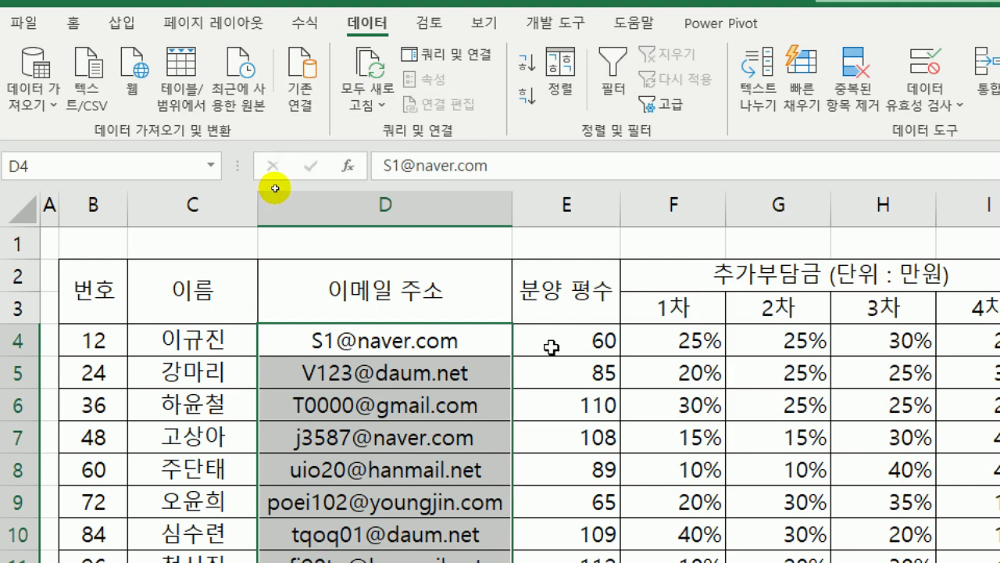
Begin a data validation rule for the 분양 평수 values in E4:E12 that allows 사용자 지정 criteria
drag(549, 341, 550, 542)
drag(549, 490, 547, 543)
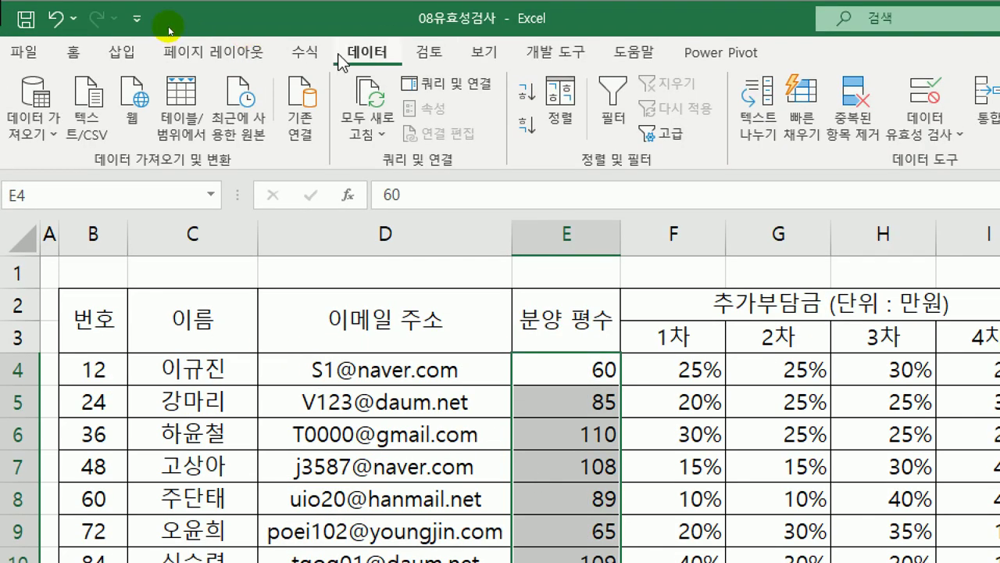
click(925, 94)
drag(671, 165, 567, 117)
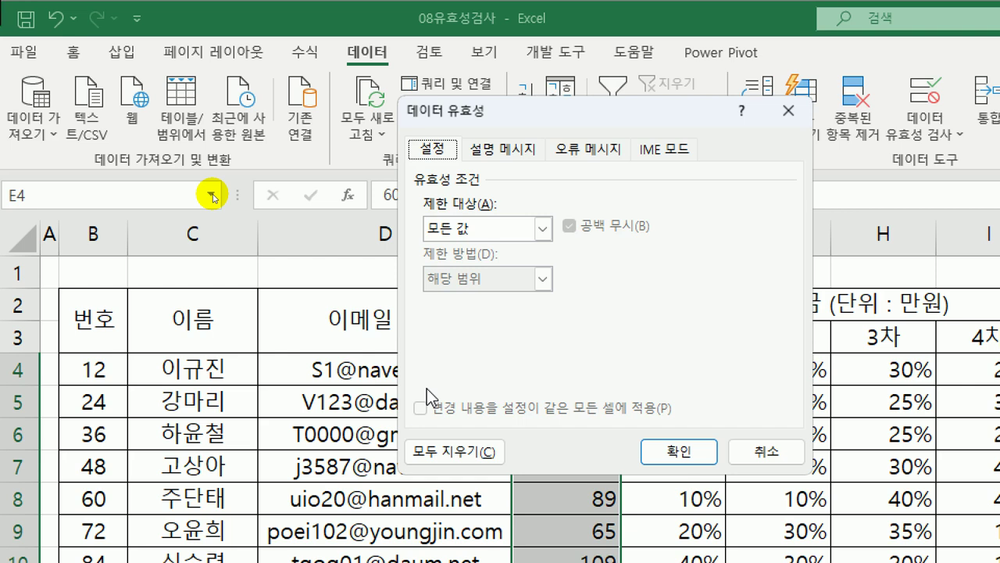
click(543, 228)
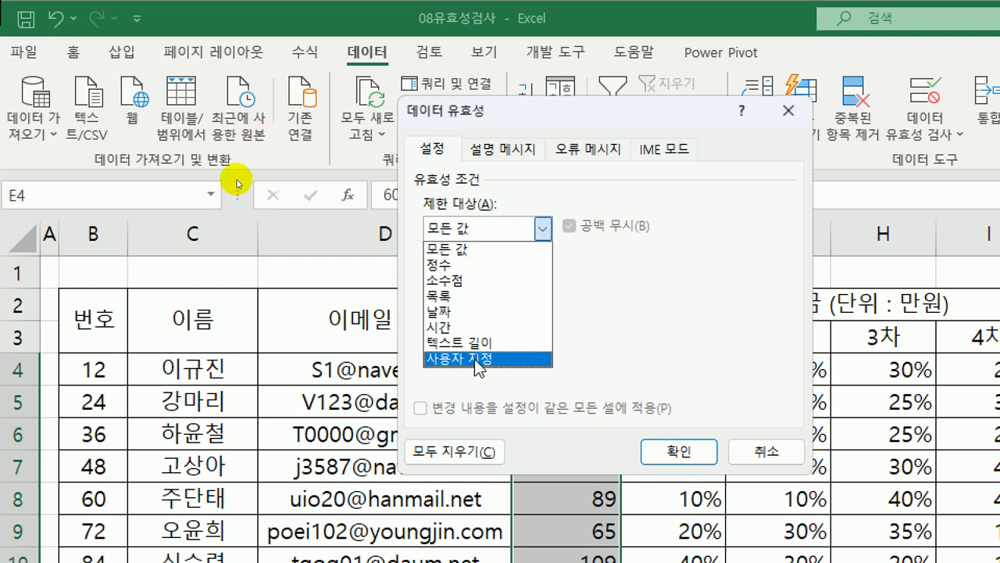
click(479, 359)
Set the 분양 평수 rule's formula to =QUOTIENT(E4,3.3)<=34 and apply the validation
click(475, 325)
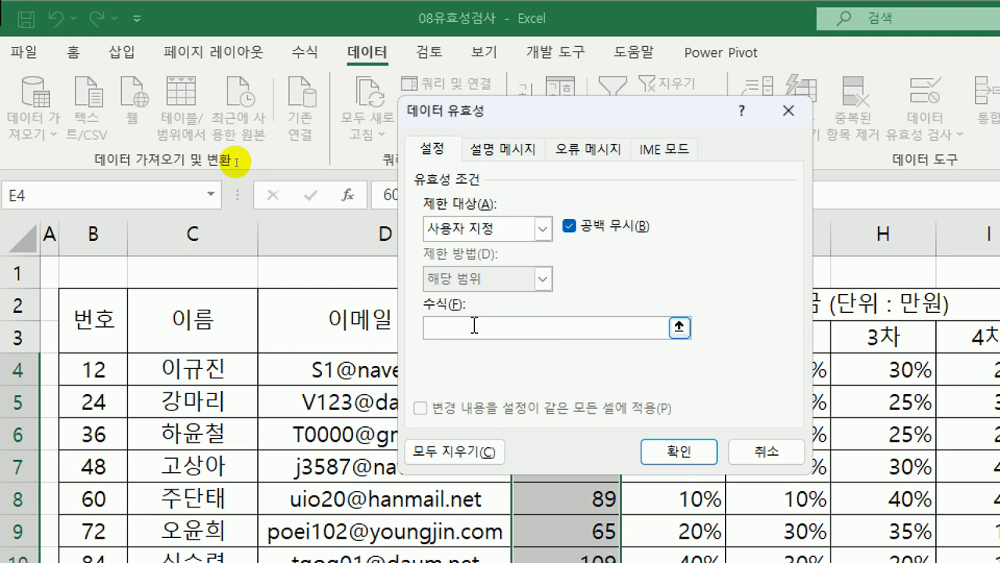
text(=)
text(O)
text(U)
text(OTI)
text(ENT)
text(()
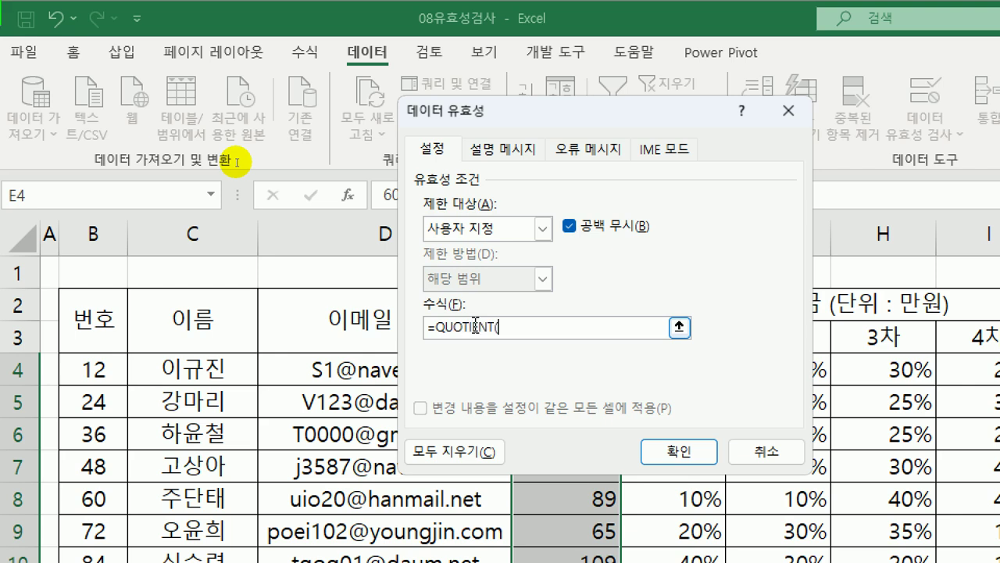
drag(543, 123, 225, 100)
click(564, 374)
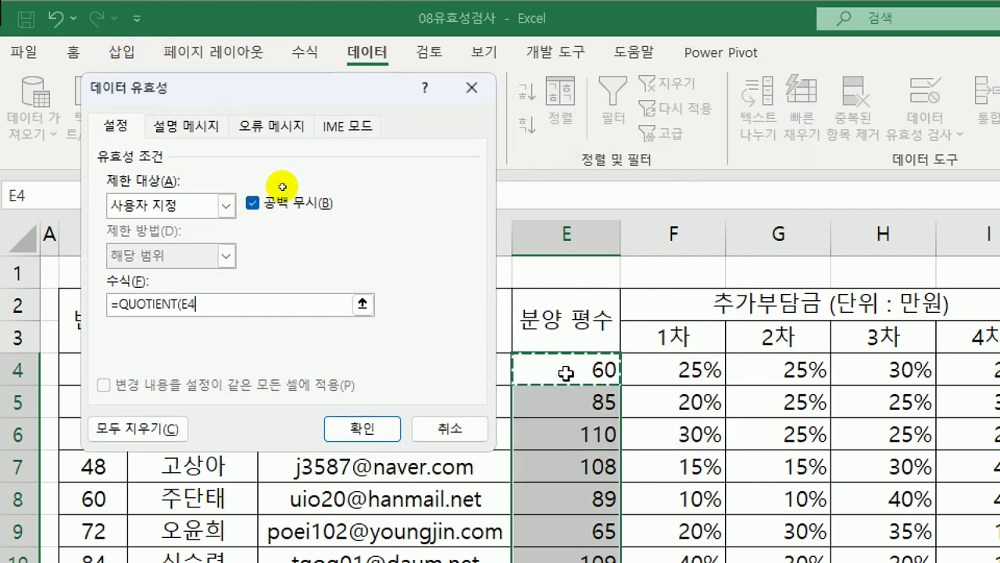
text(,)
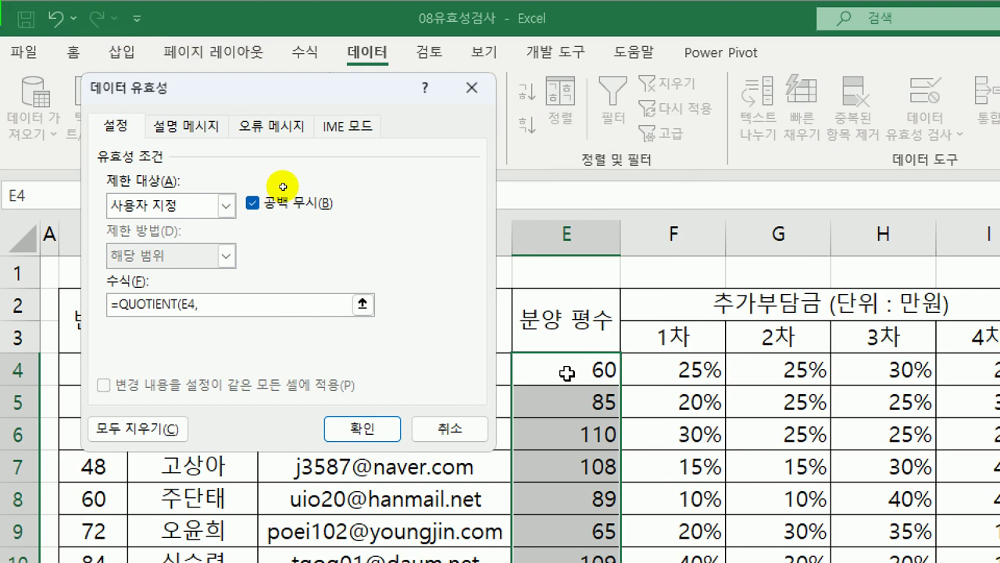
text(3.3)<=34)
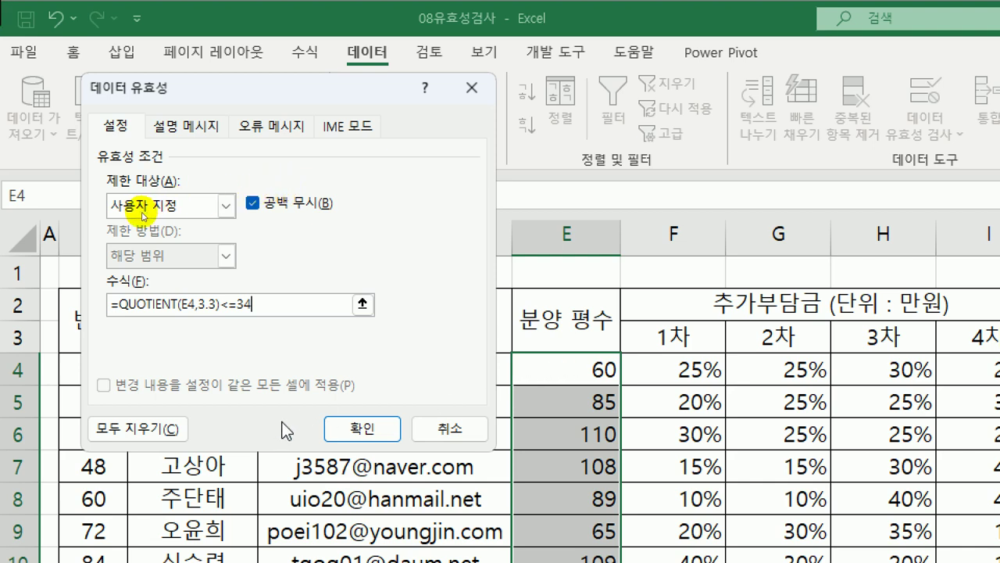
click(332, 426)
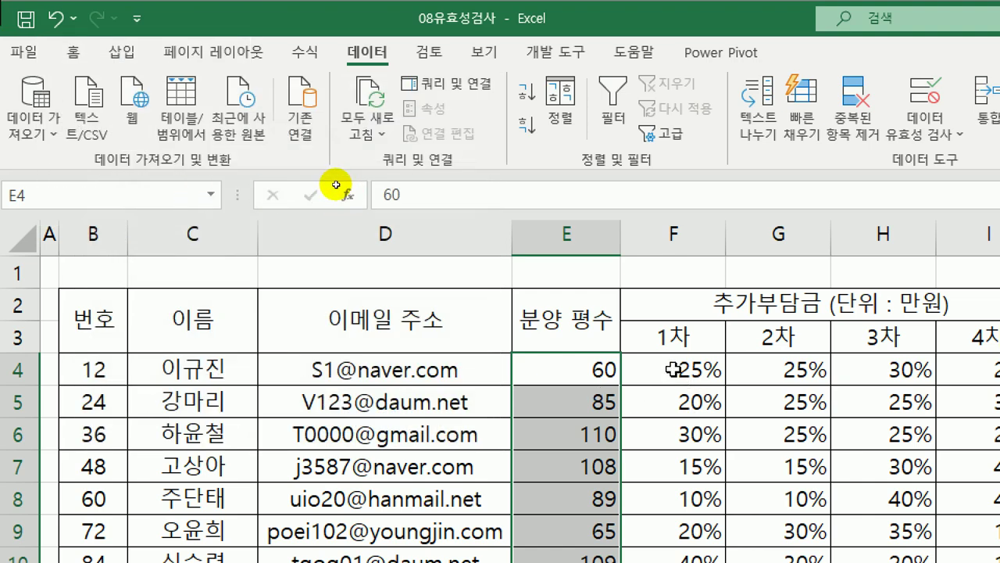
Begin a data validation rule for the 추가부담금 percentages in F4:I12 that allows 사용자 지정 criteria
drag(673, 369, 979, 562)
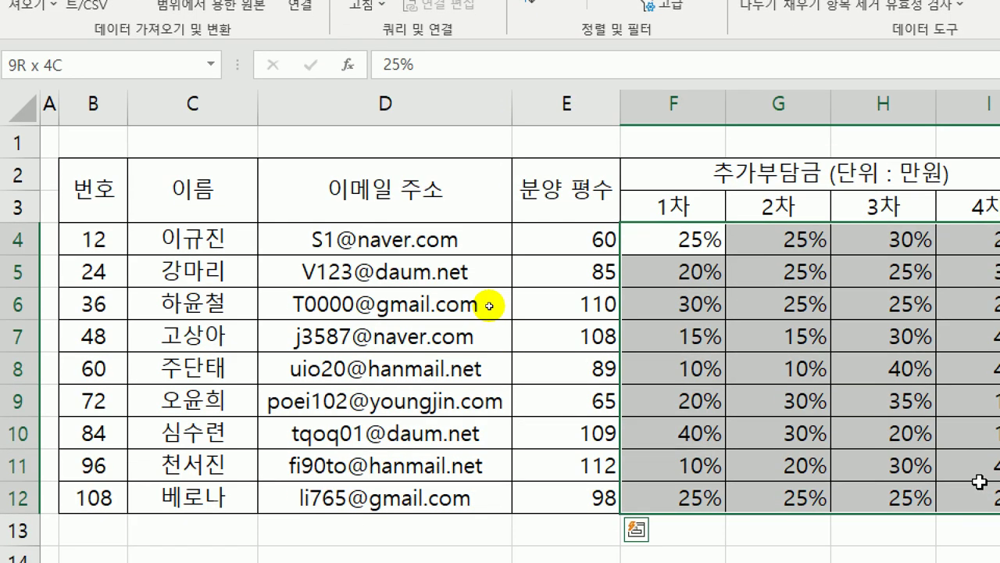
drag(979, 482, 979, 482)
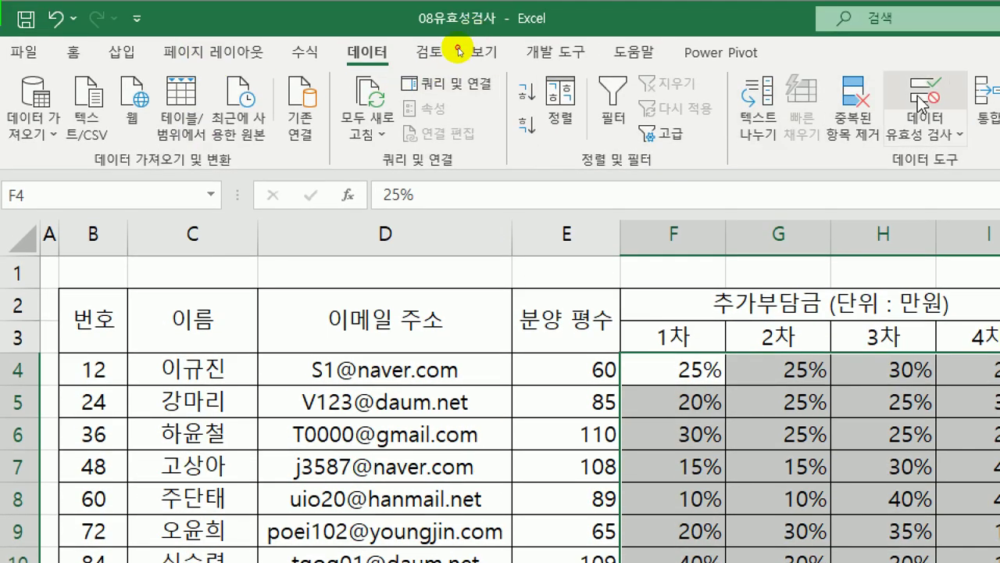
click(923, 105)
drag(325, 91, 375, 102)
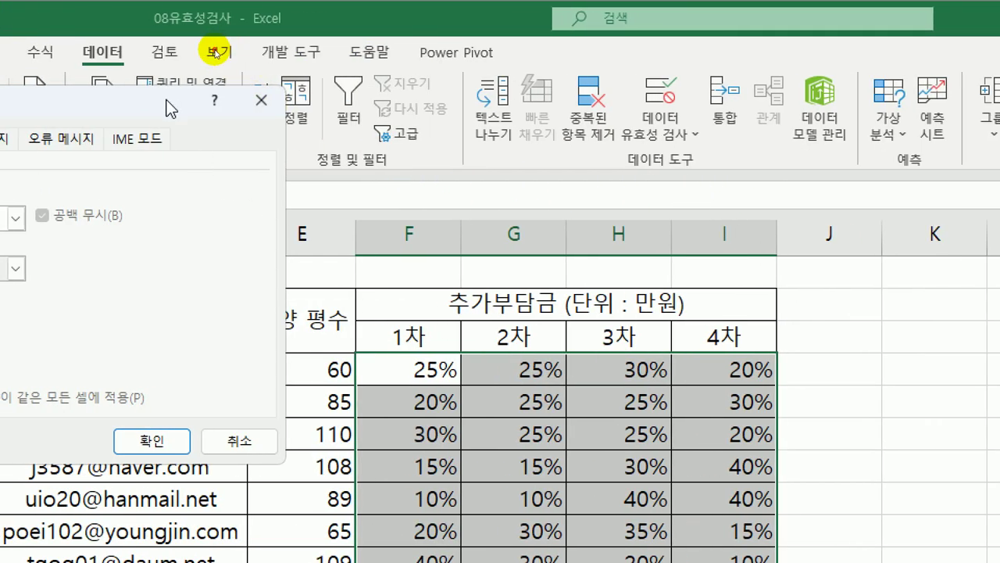
drag(170, 109, 357, 109)
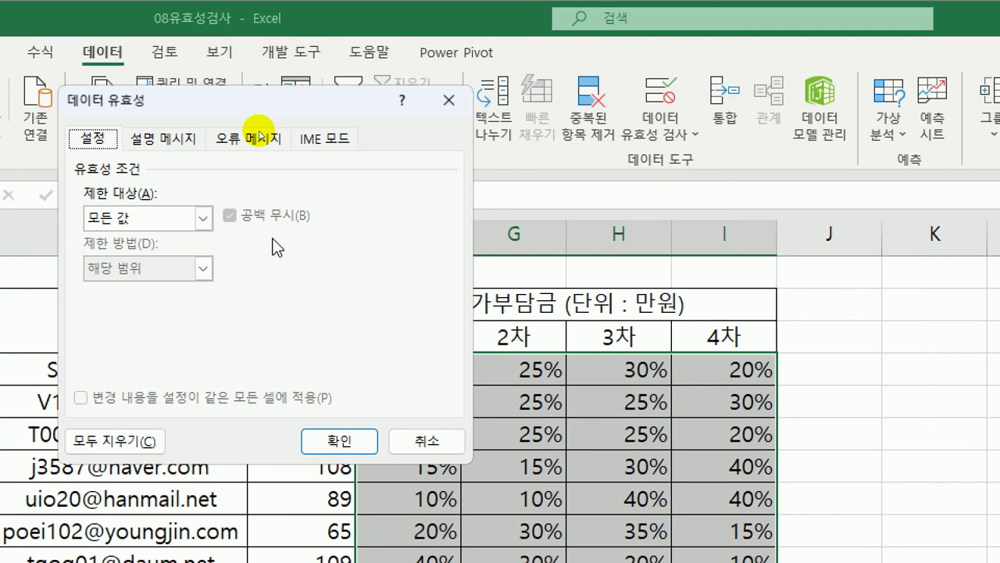
click(203, 220)
click(165, 351)
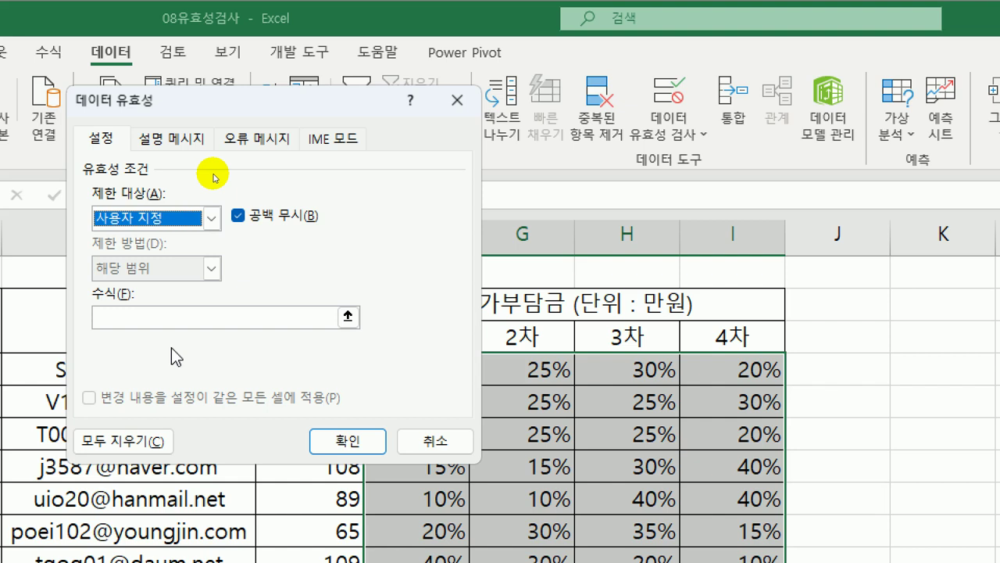
Set the 추가부담금 rule's formula to =SUM($F4:$I4)=100% with fixed columns, apply the validation and deselect the range
click(161, 321)
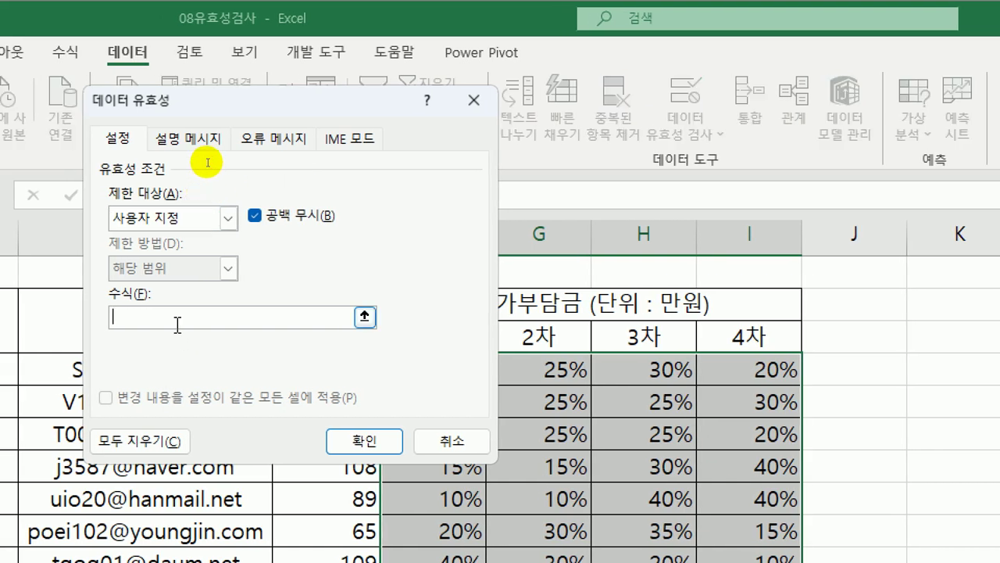
text(=SUM()
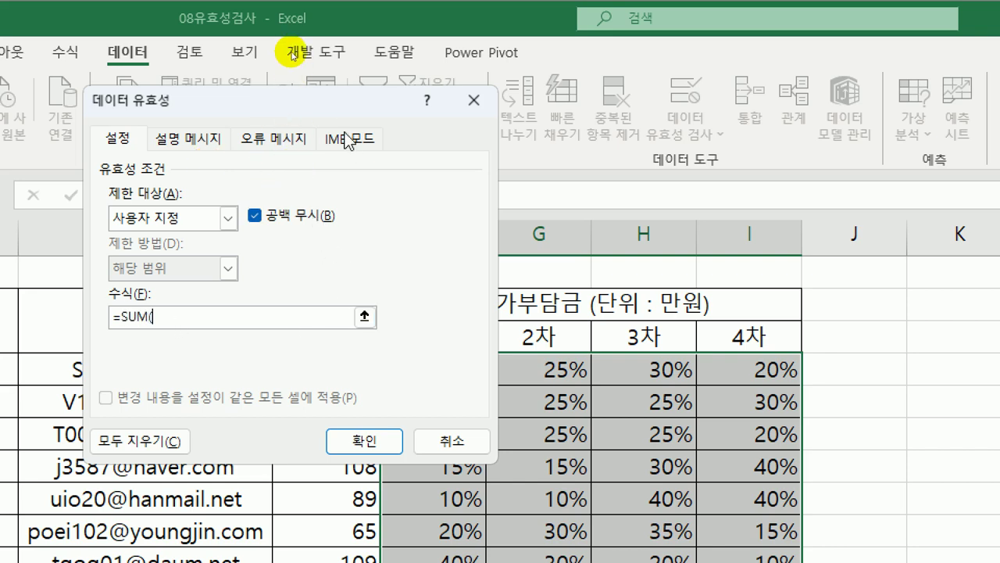
drag(341, 93, 252, 133)
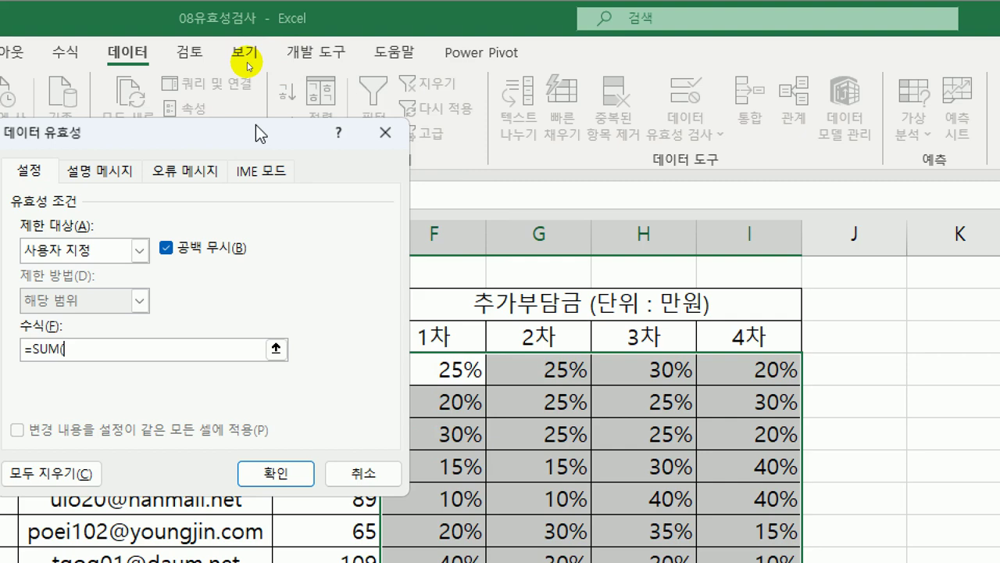
click(455, 363)
drag(456, 363, 714, 373)
drag(264, 132, 282, 115)
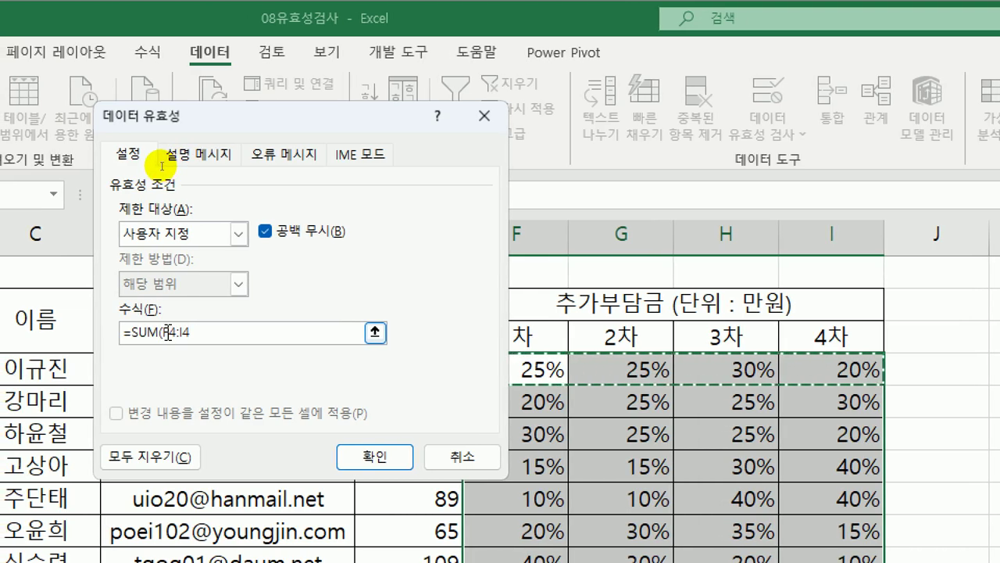
key(F4)
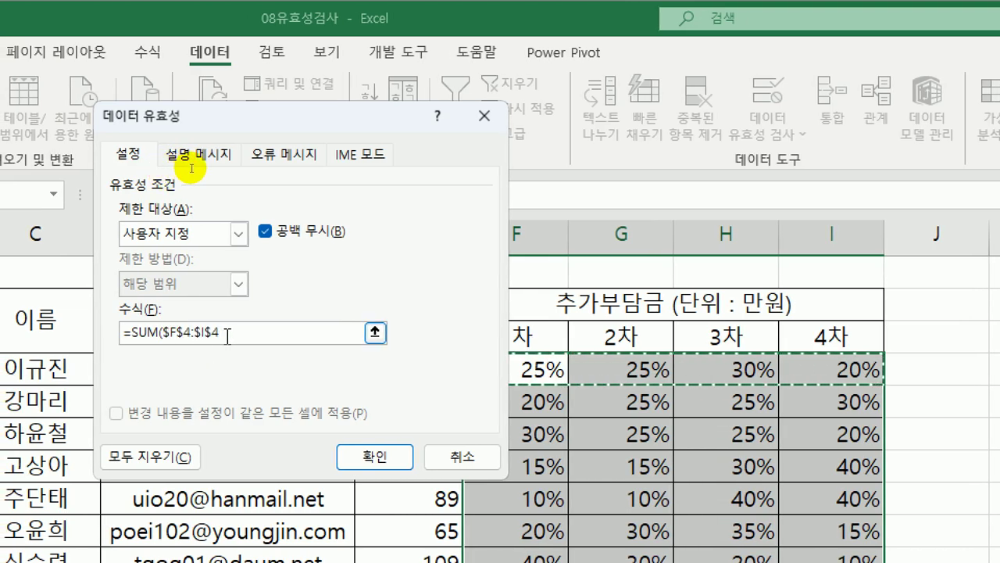
key(F4)
key(F4)
text()=100%)
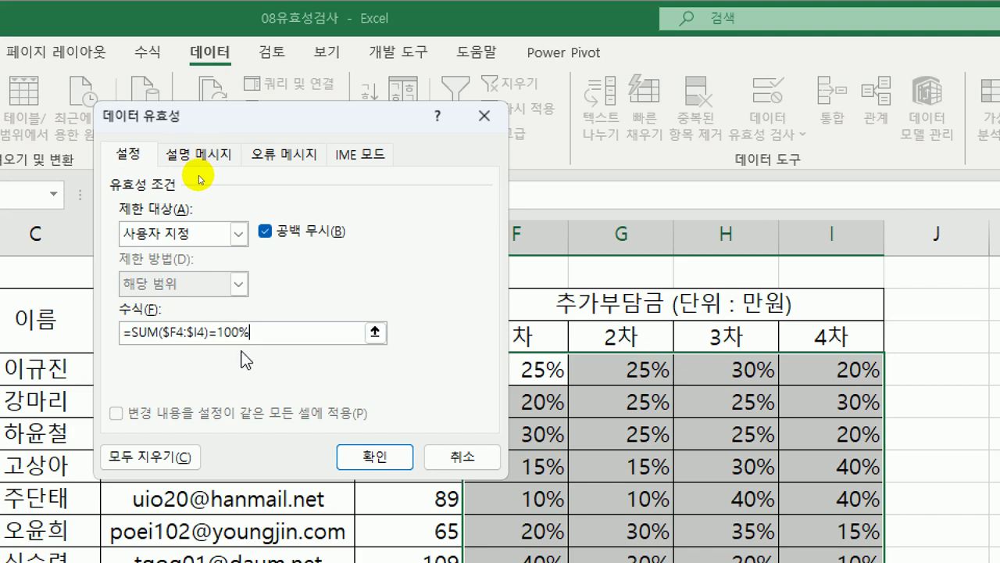
click(400, 460)
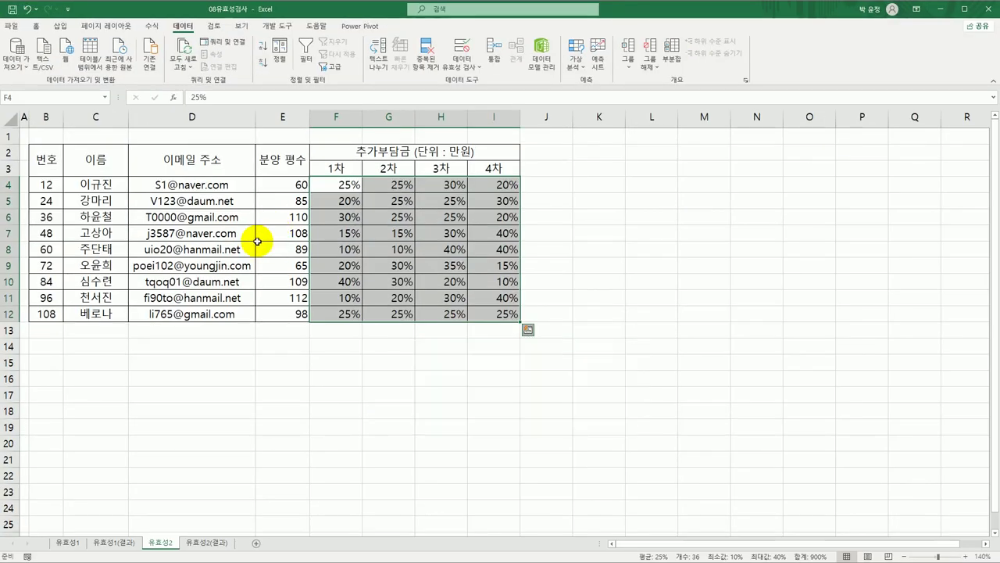
click(364, 497)
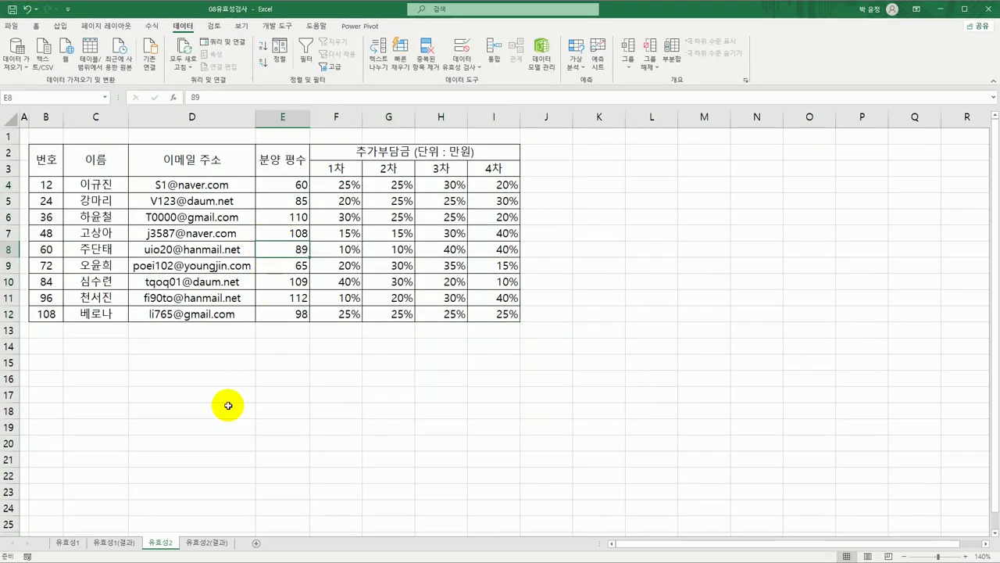